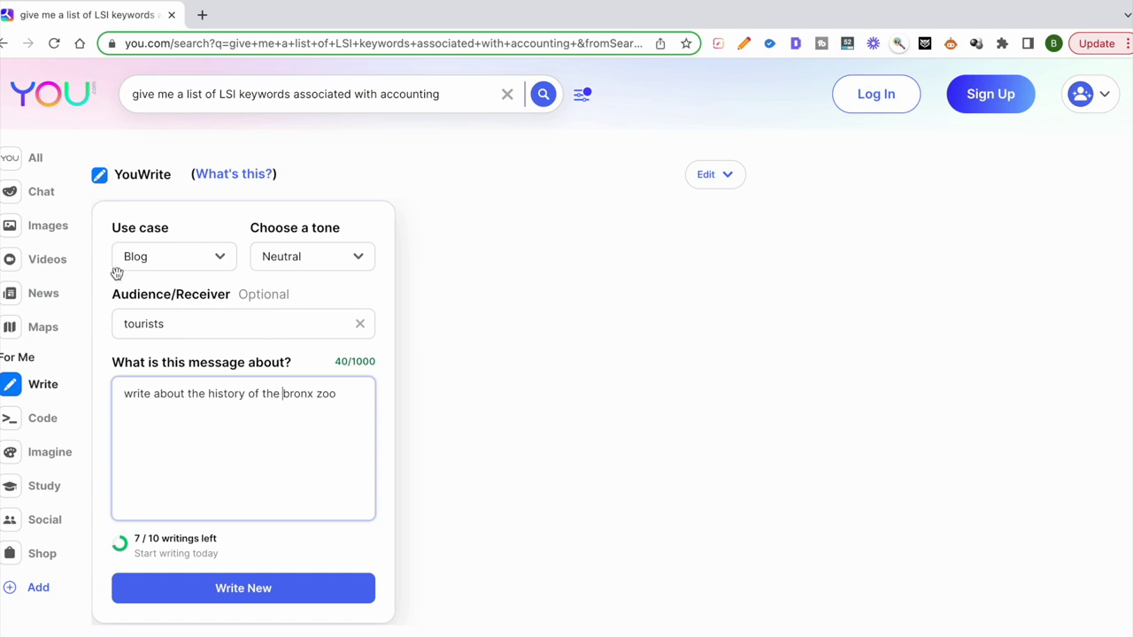
Step: Switch the blog tone to Friendly and generate the Bronx Zoo history post for tourists
left_click(301, 258)
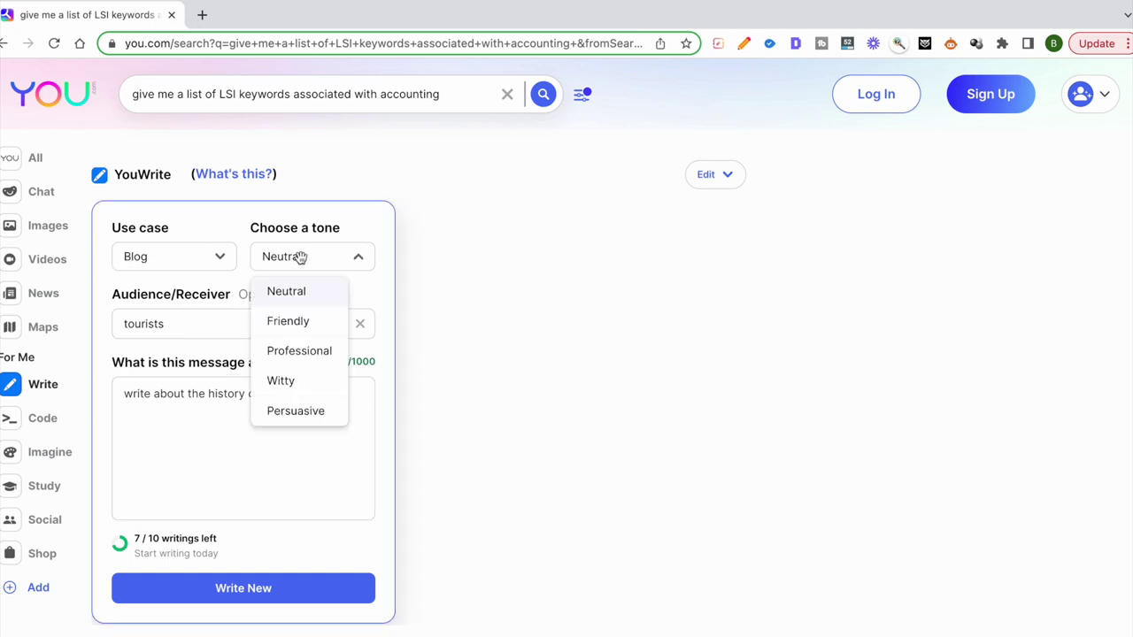
left_click(300, 322)
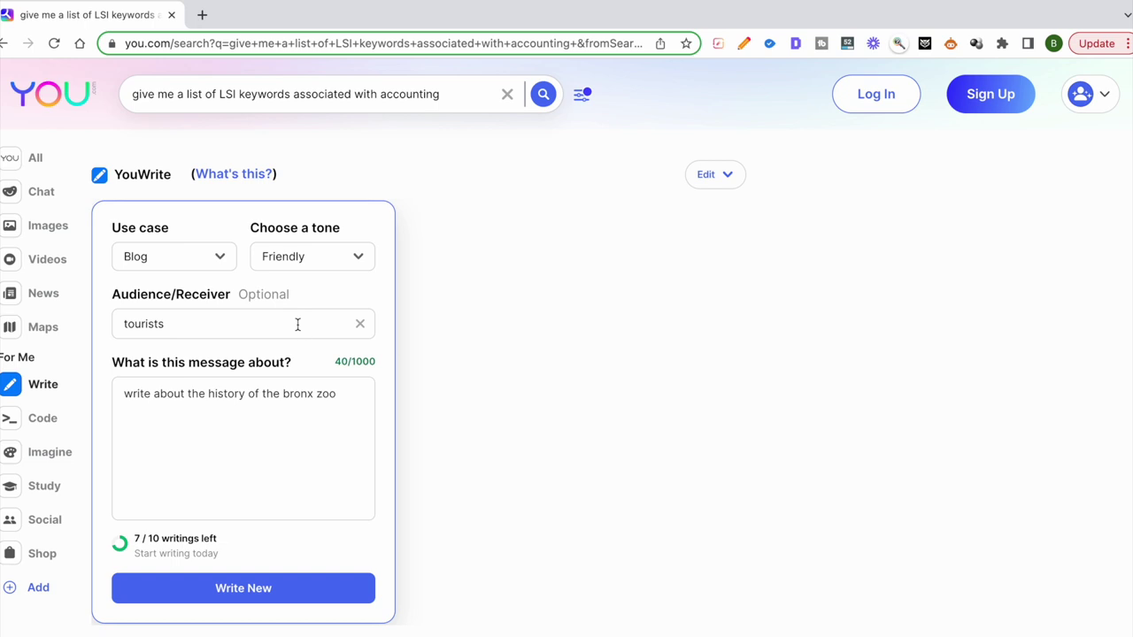
left_click(209, 326)
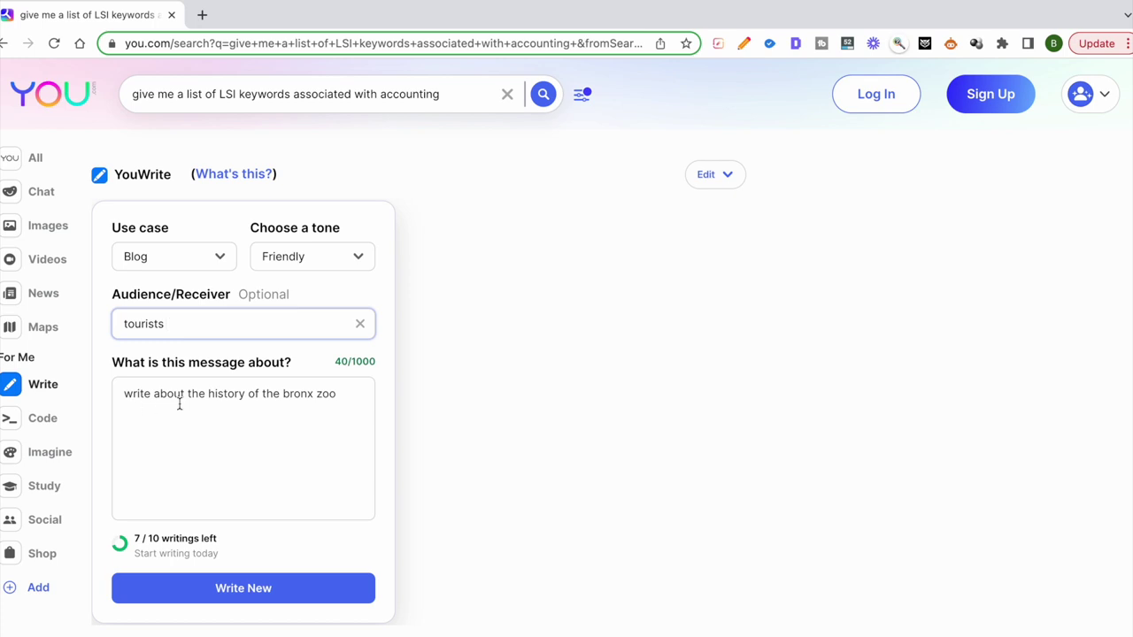
scroll(363, 405, "down", 2)
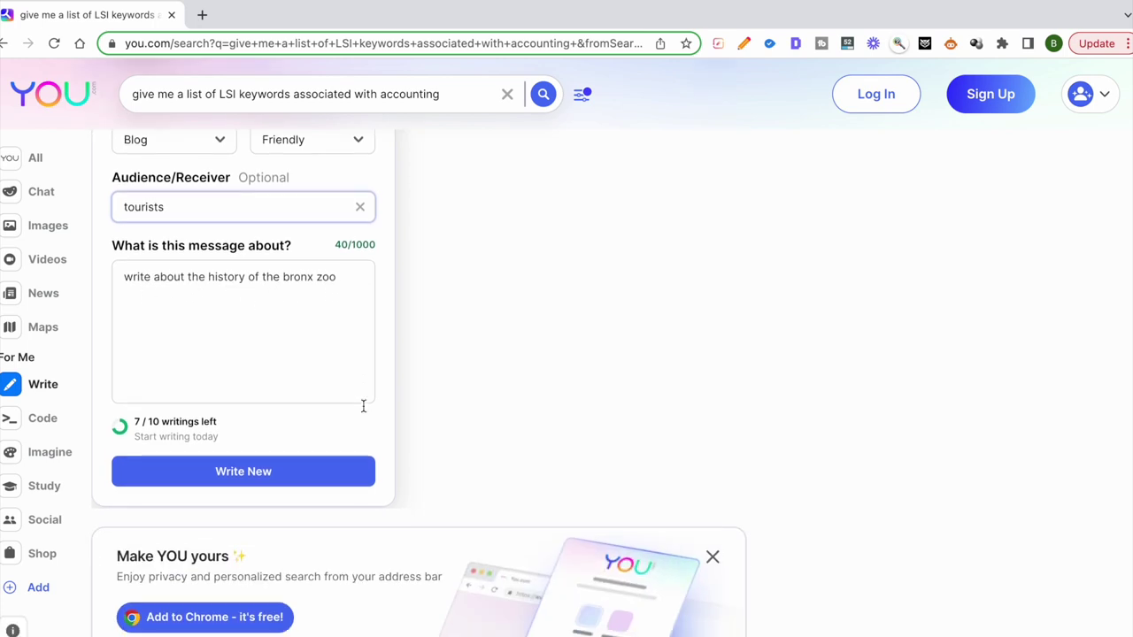
left_click(250, 475)
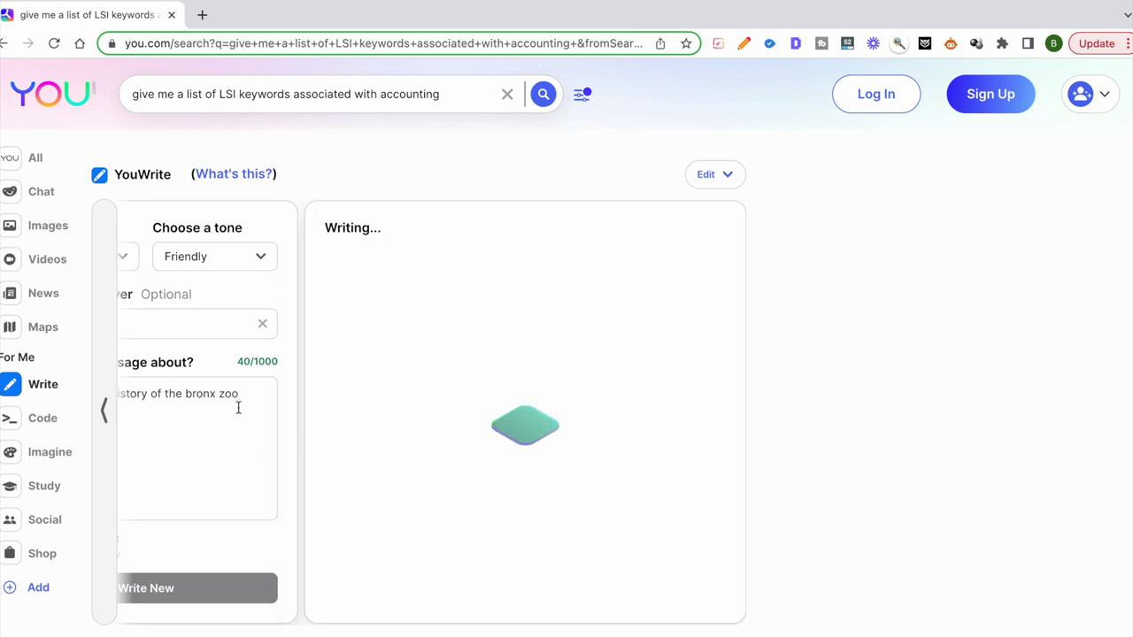
Step: Read the first paragraph of ChatGPT's Bronx Zoo answer, then return to You.com's generated text
left_click_drag(243, 397, 48, 392)
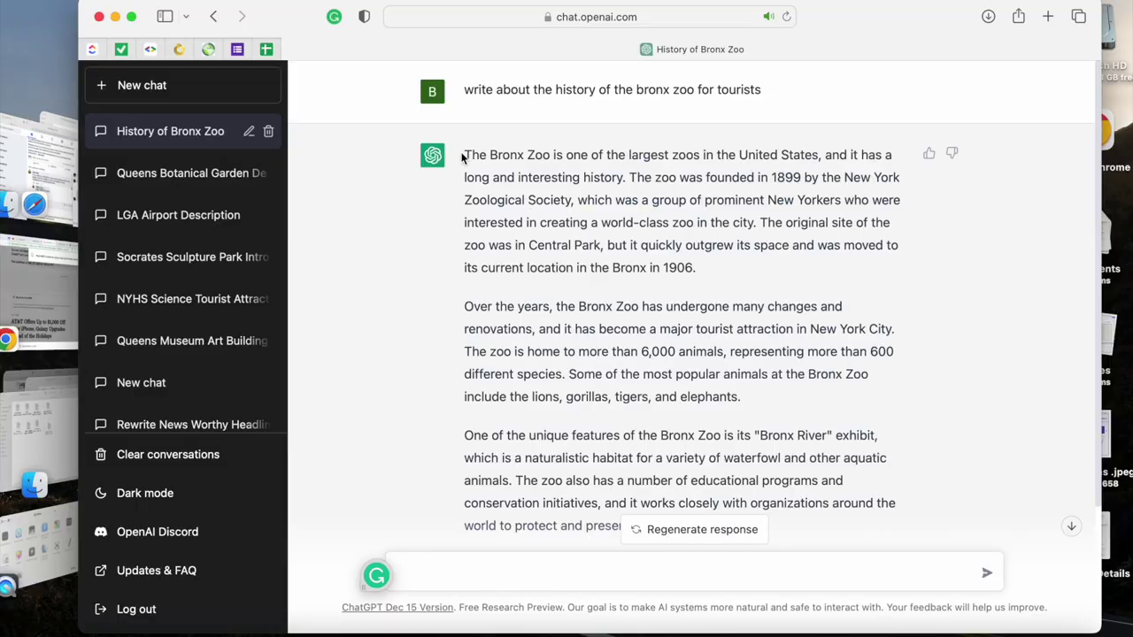
left_click_drag(461, 156, 734, 268)
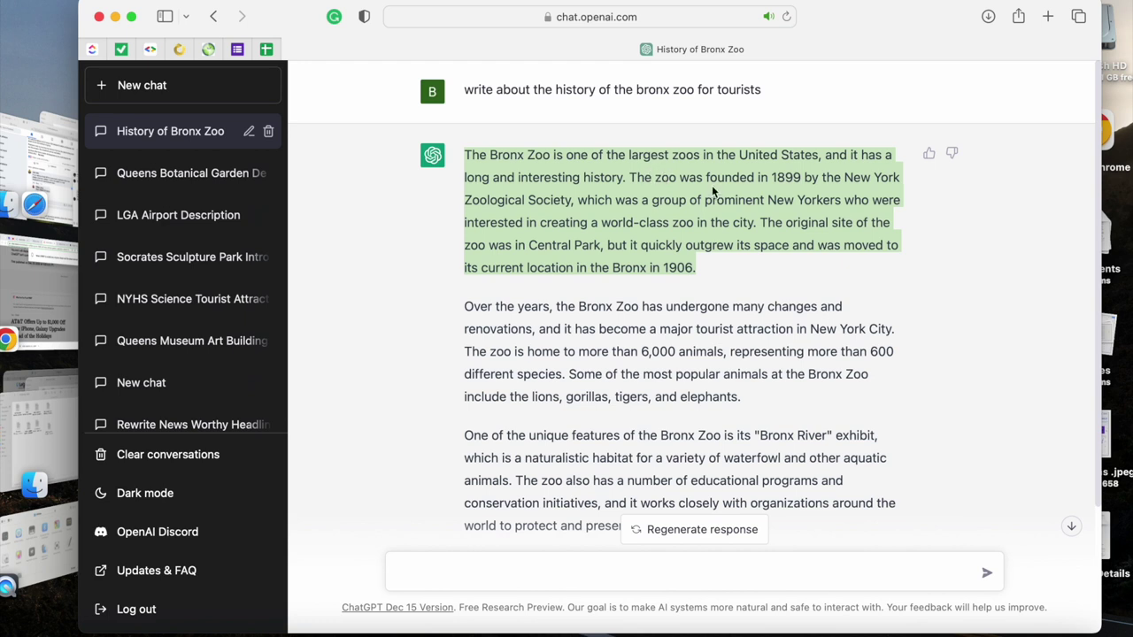
scroll(656, 302, "down", 2)
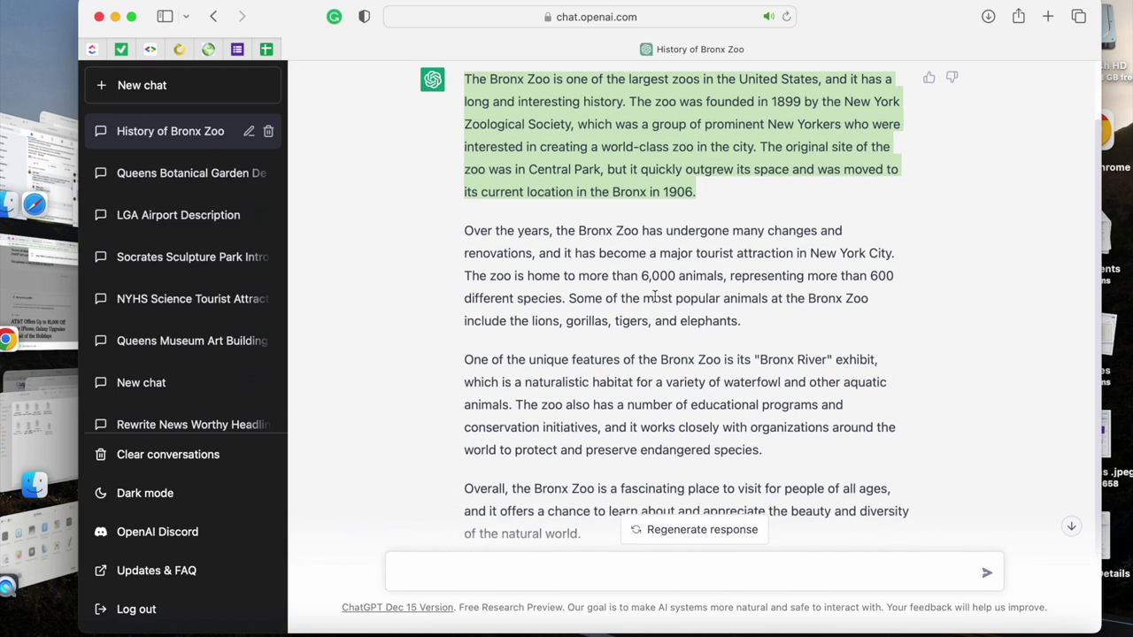
scroll(626, 255, "down", 1)
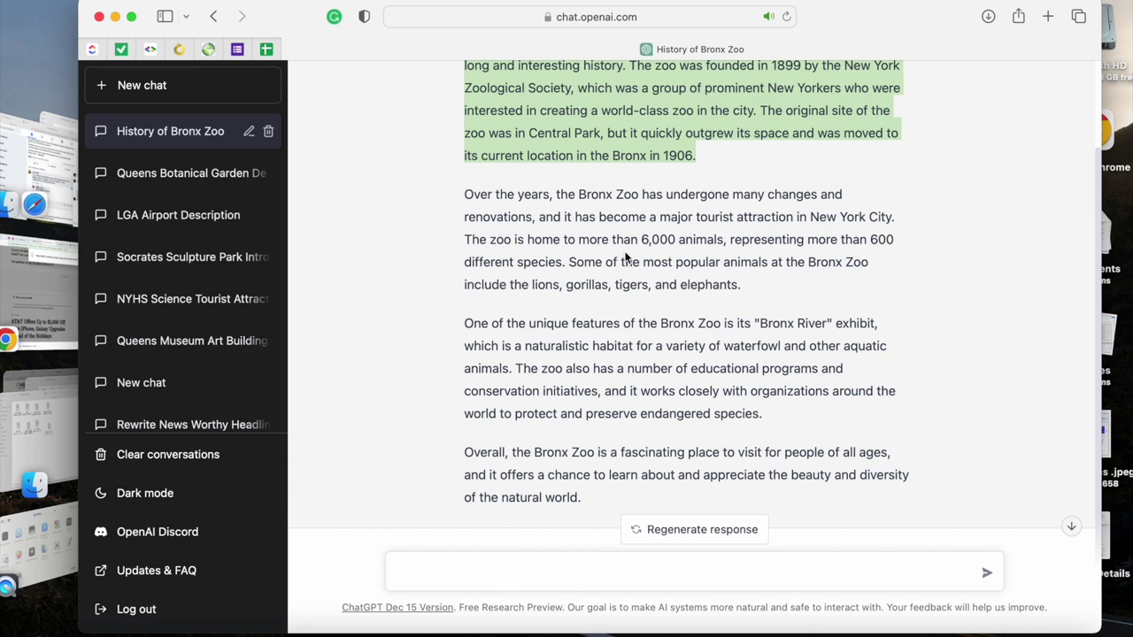
scroll(626, 257, "up", 2)
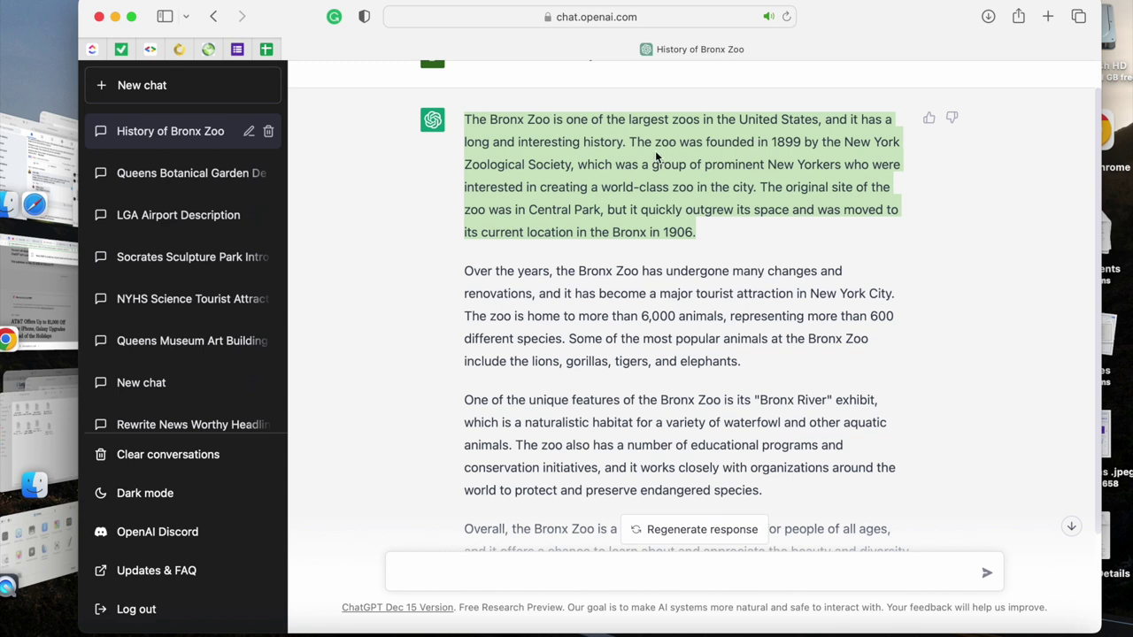
scroll(703, 217, "down", 1)
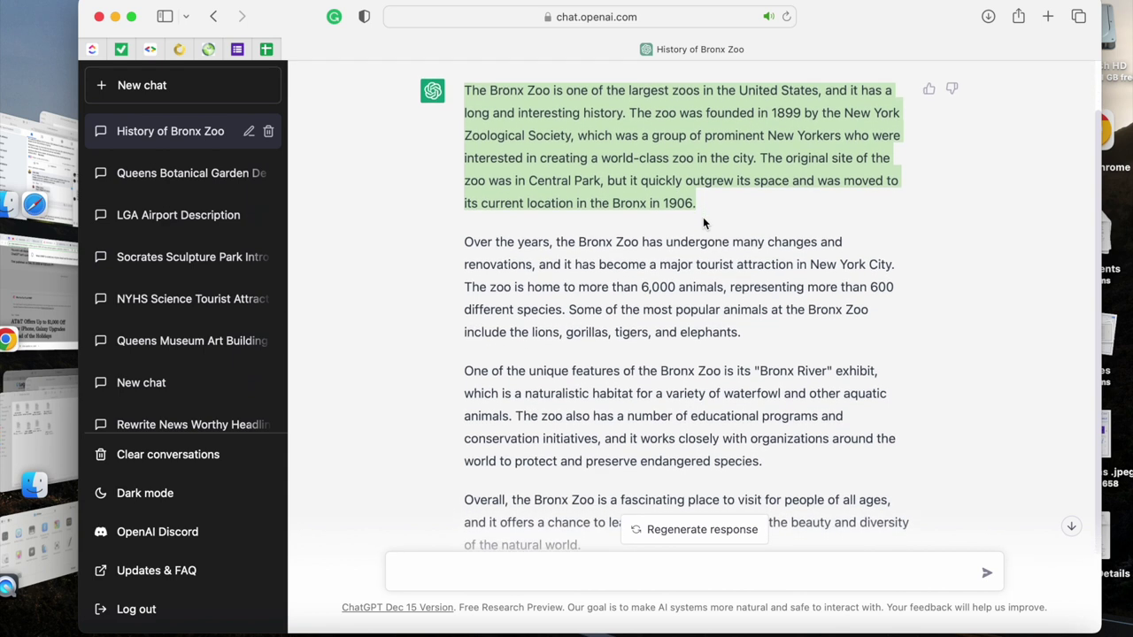
scroll(703, 216, "down", 1)
scroll(699, 286, "up", 2)
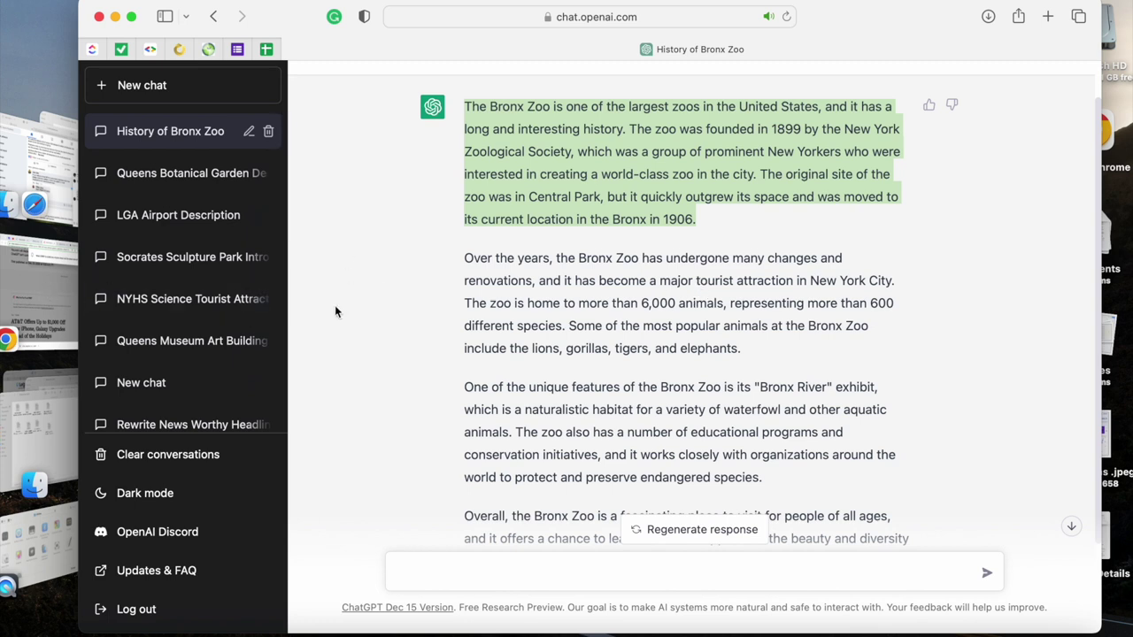
left_click(57, 273)
scroll(486, 315, "up", 1)
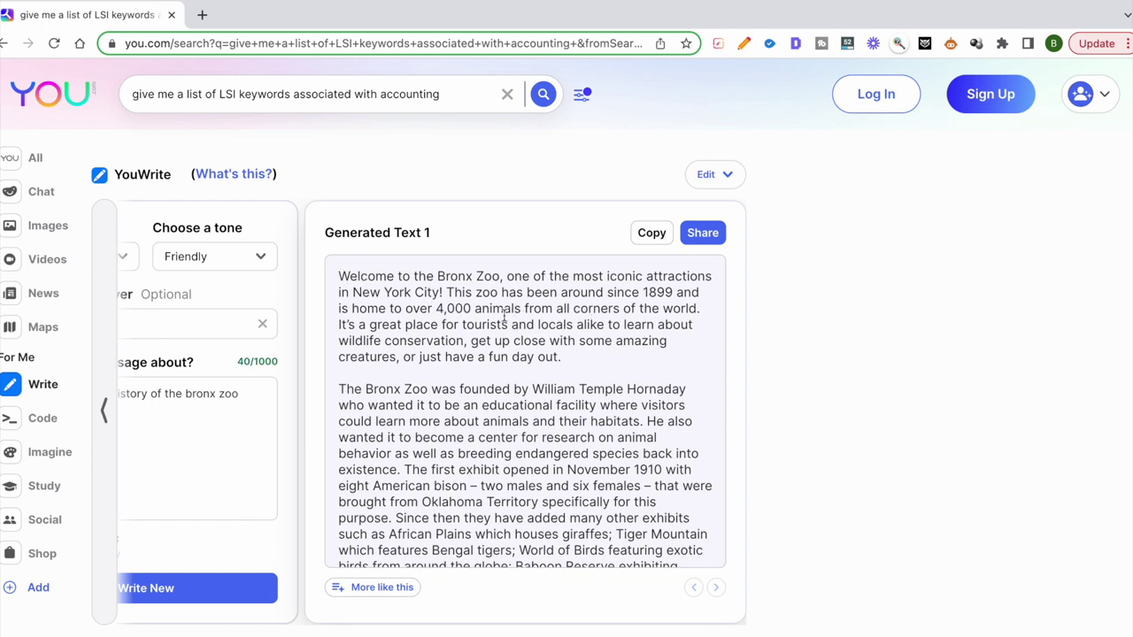
Step: Scroll through Generated Text 1 and highlight its closing passages
scroll(504, 315, "down", 1)
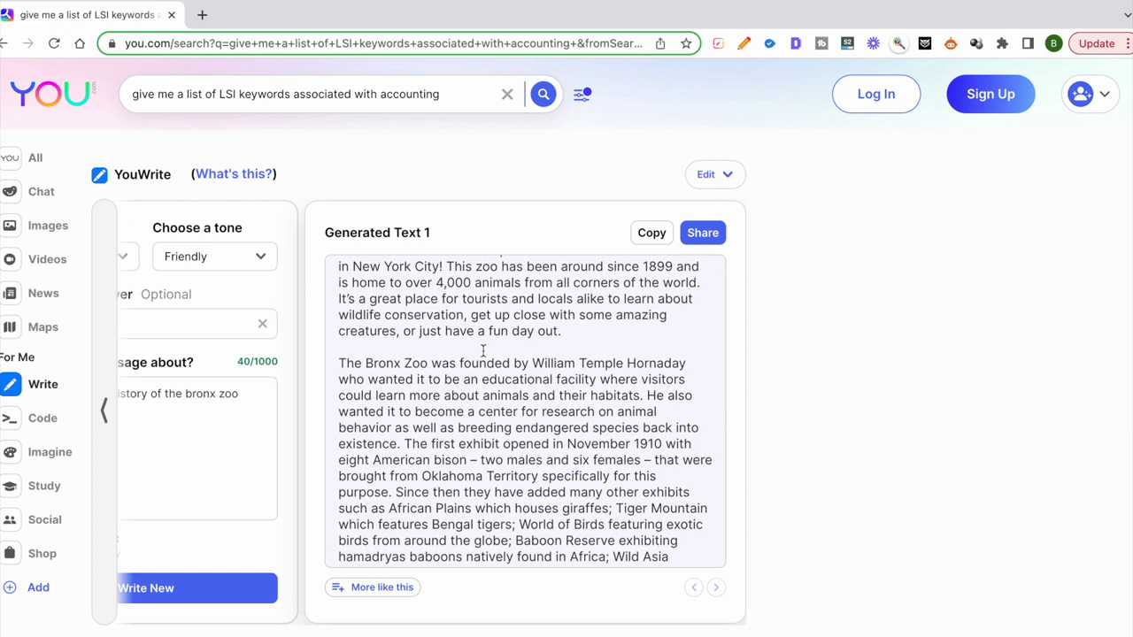
scroll(484, 351, "down", 1)
scroll(483, 352, "down", 1)
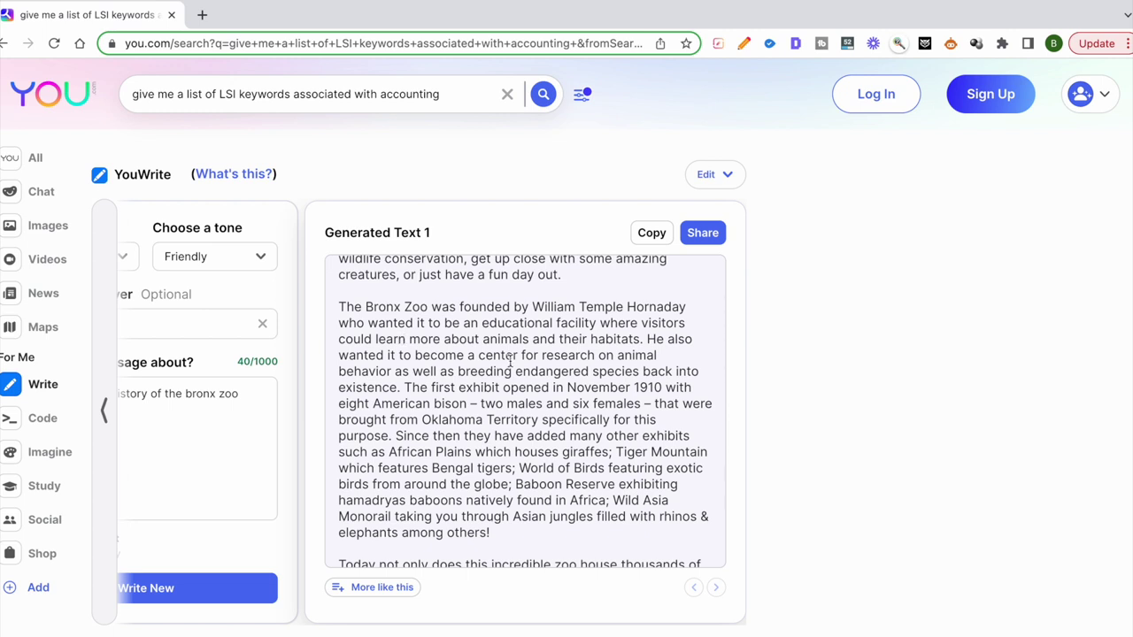
scroll(541, 360, "down", 2)
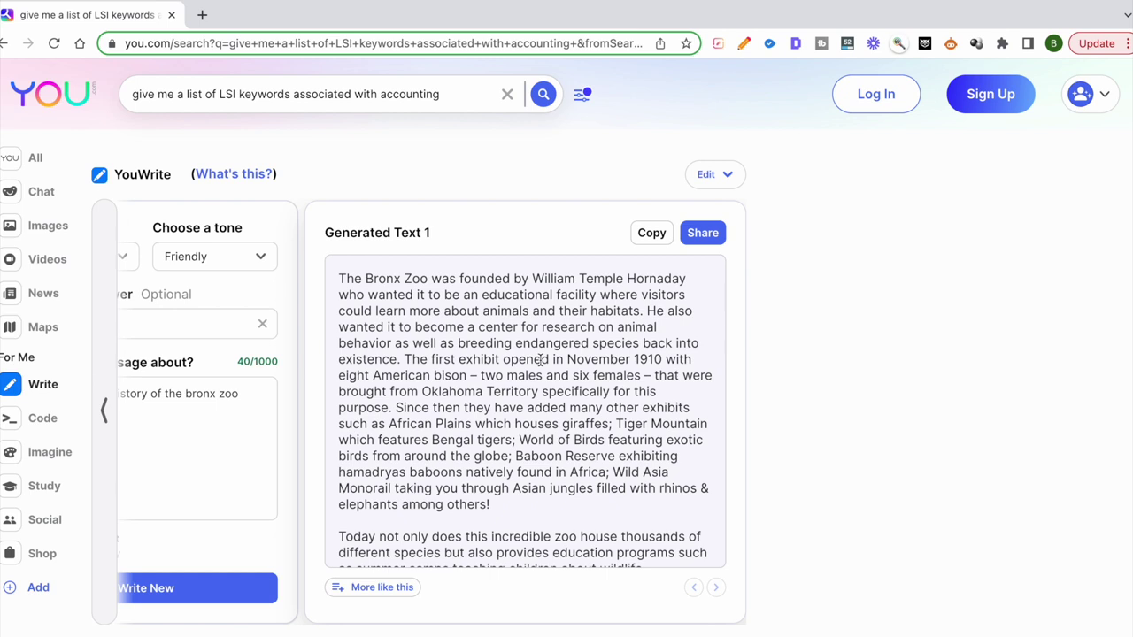
scroll(574, 389, "down", 2)
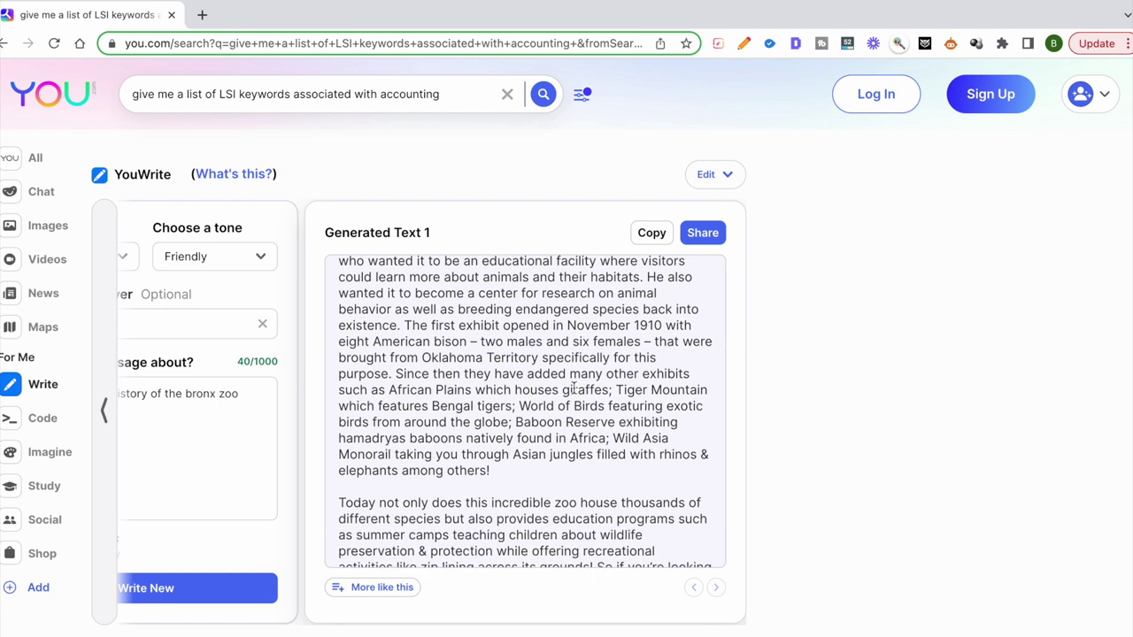
scroll(573, 389, "down", 4)
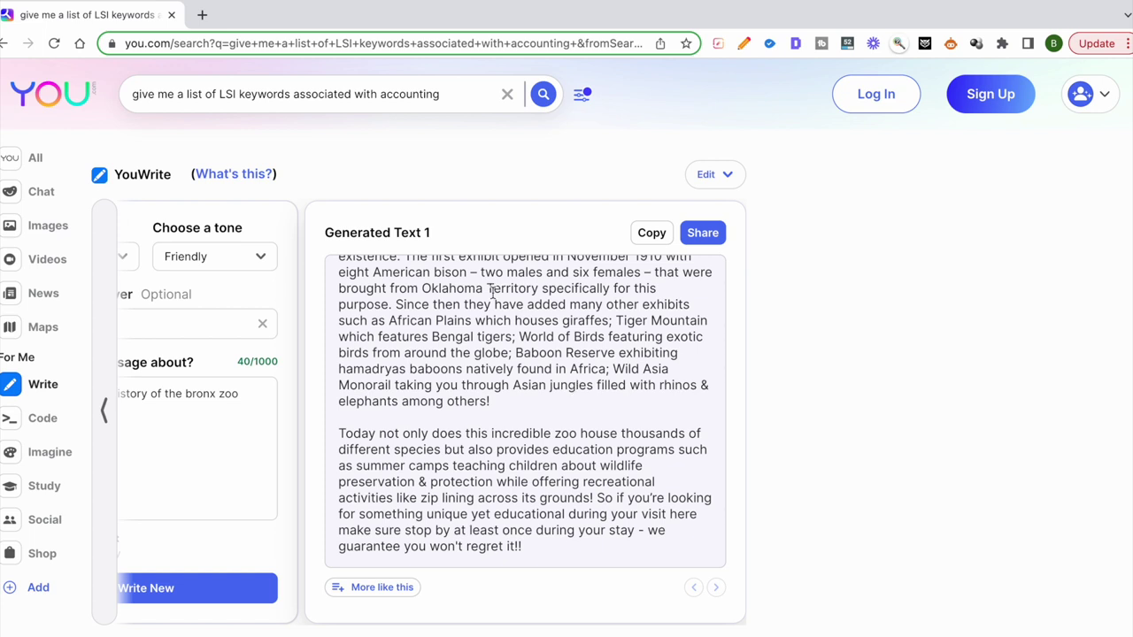
left_click_drag(482, 271, 588, 548)
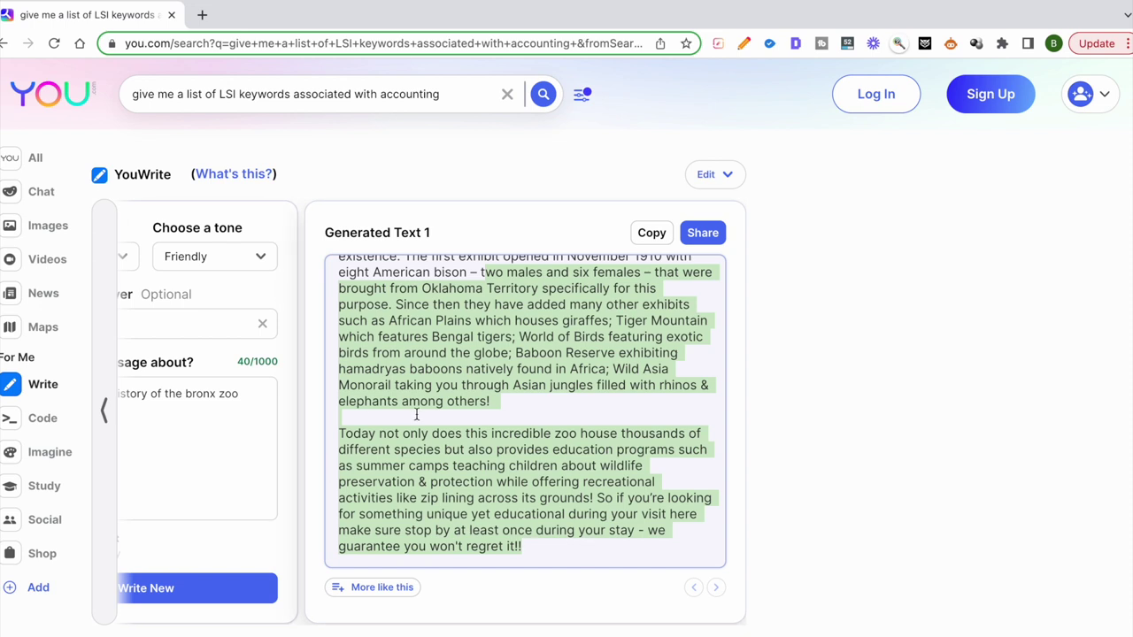
Step: Clear the highlight and slide the Write carousel back to the request form
scroll(262, 400, "left", 3)
scroll(262, 400, "right", 3)
left_click(494, 365)
scroll(561, 395, "up", 5)
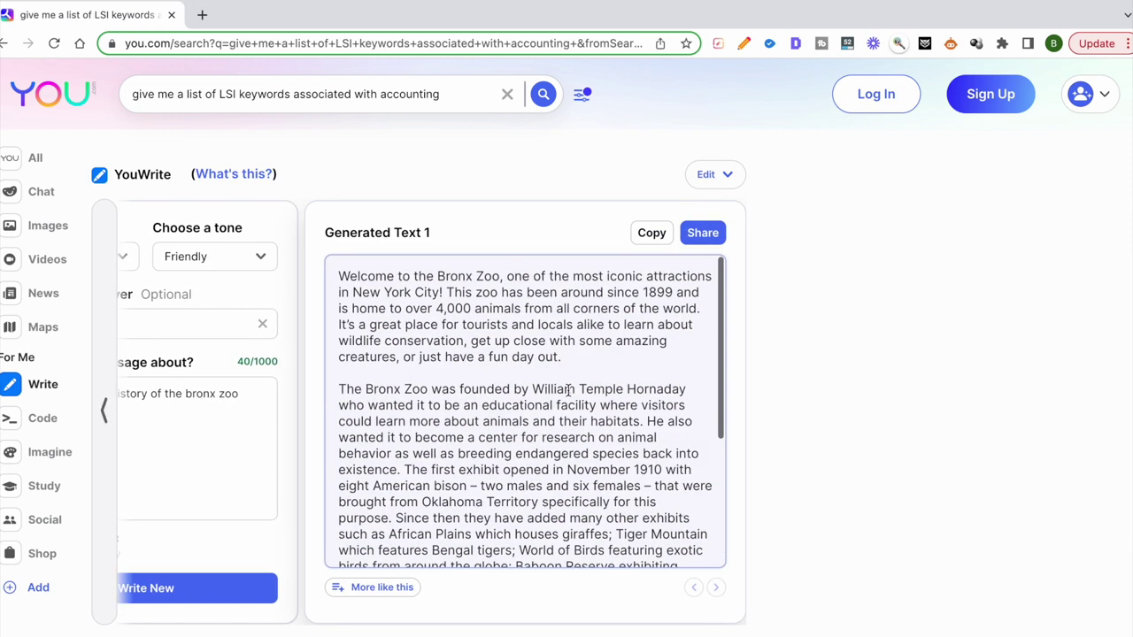
scroll(601, 354, "down", 6)
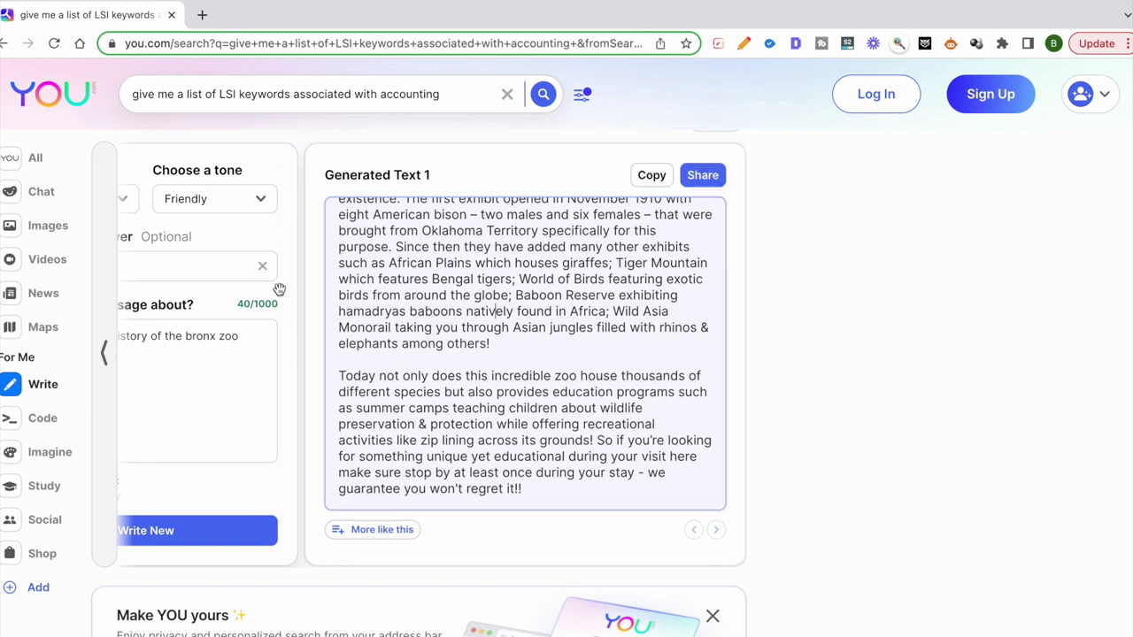
scroll(560, 320, "left", 3)
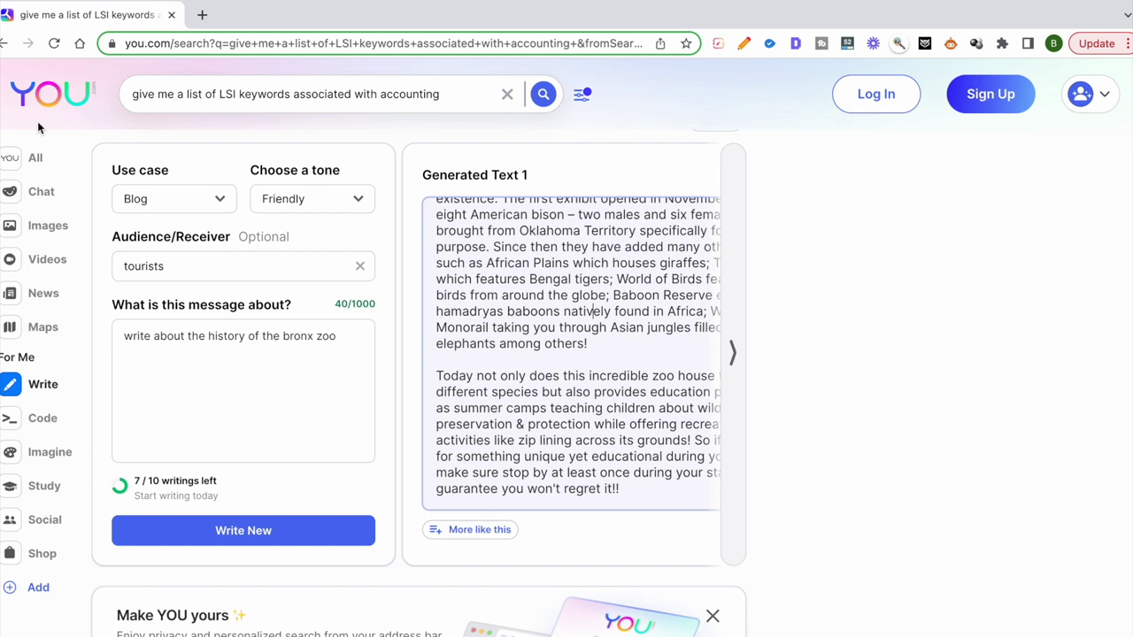
Step: Return to All results and highlight YouChat's LSI accounting keywords, including bookkeeping services
left_click(34, 162)
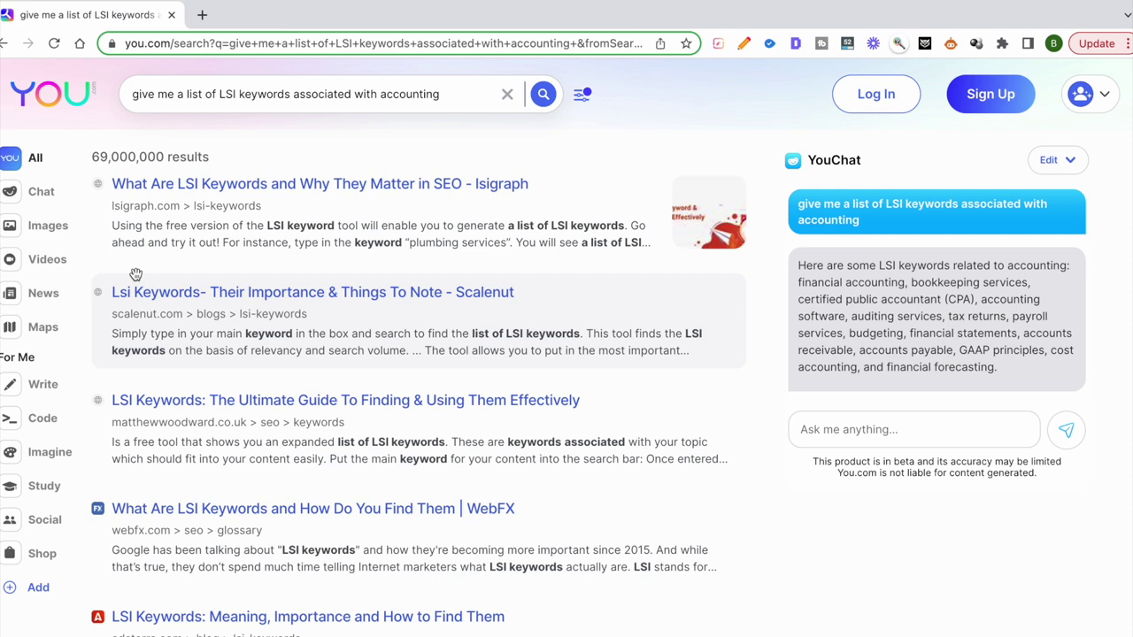
scroll(900, 272, "down", 1)
scroll(900, 274, "up", 1)
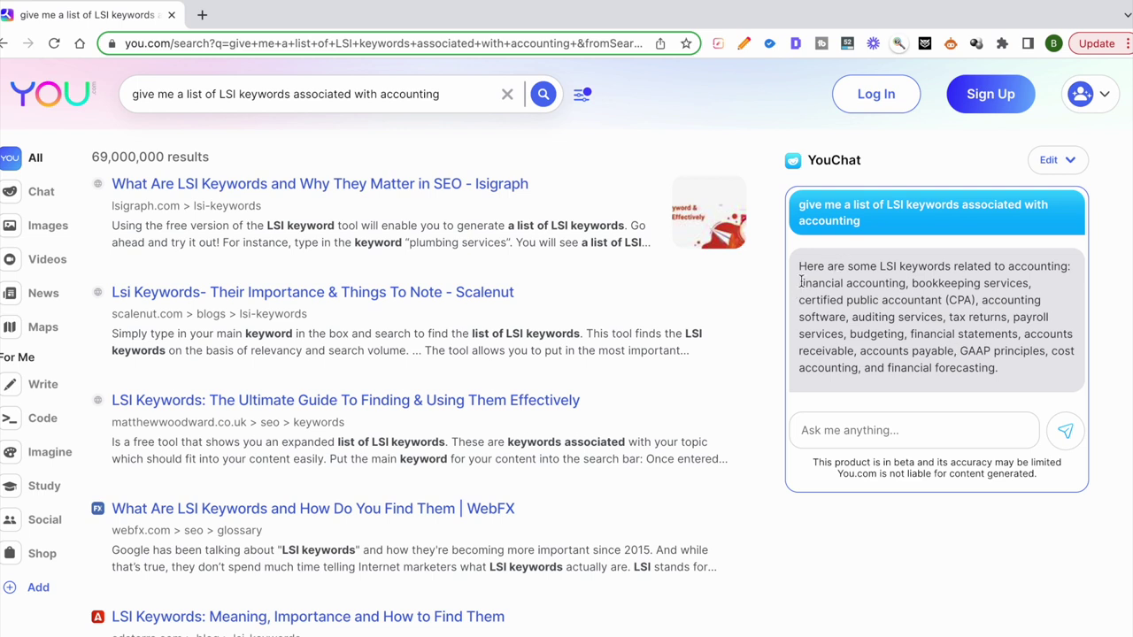
left_click_drag(800, 283, 1012, 376)
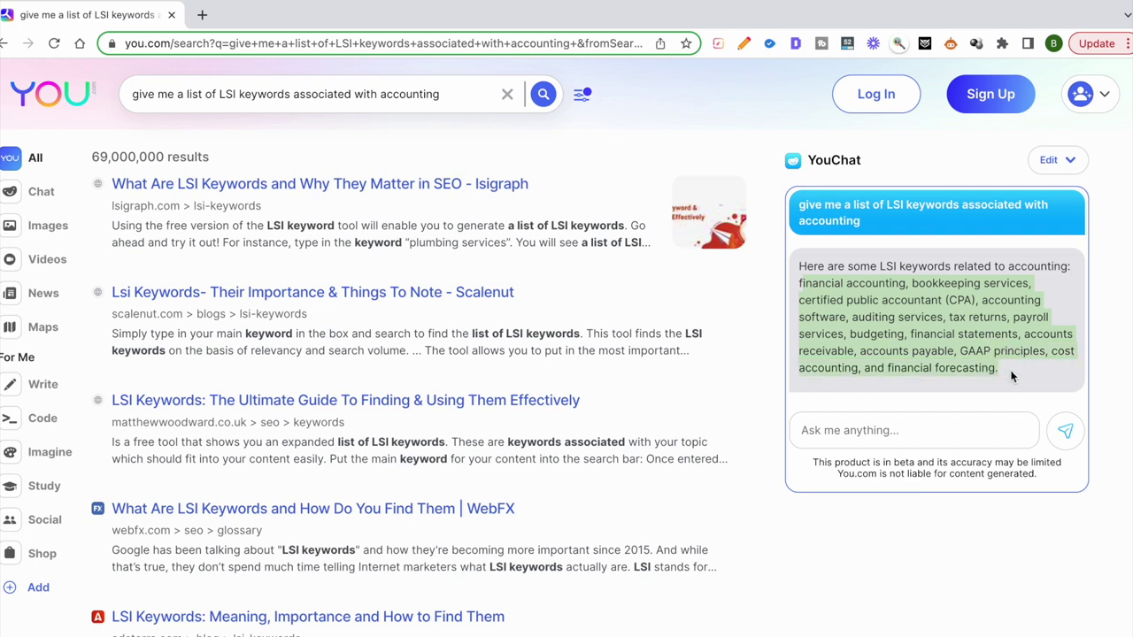
left_click(1012, 376)
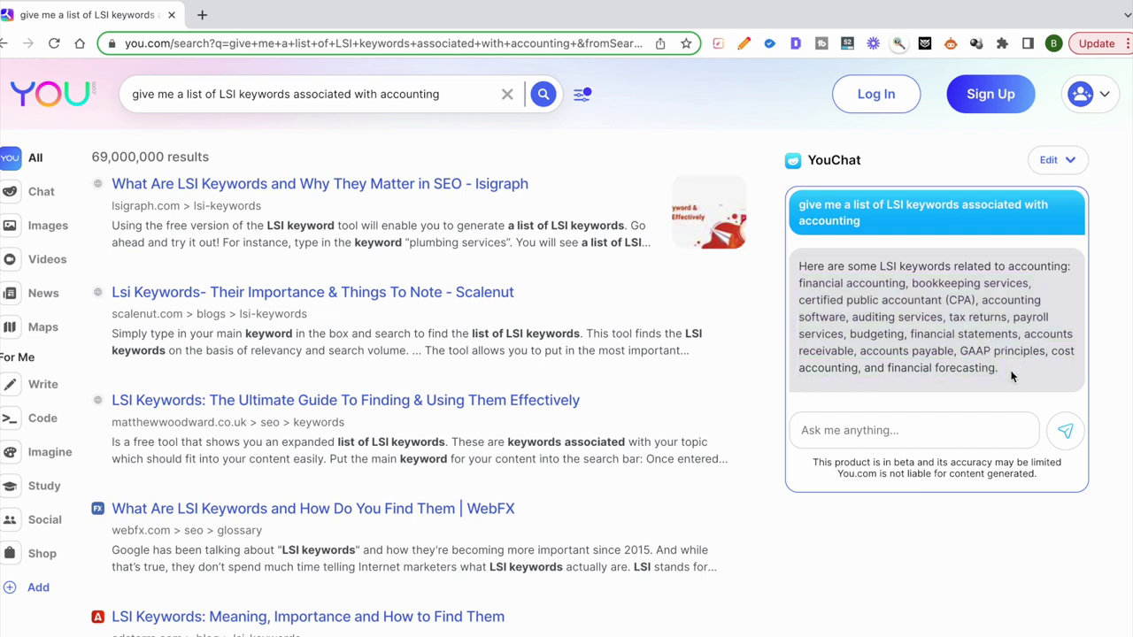
left_click_drag(913, 283, 1028, 284)
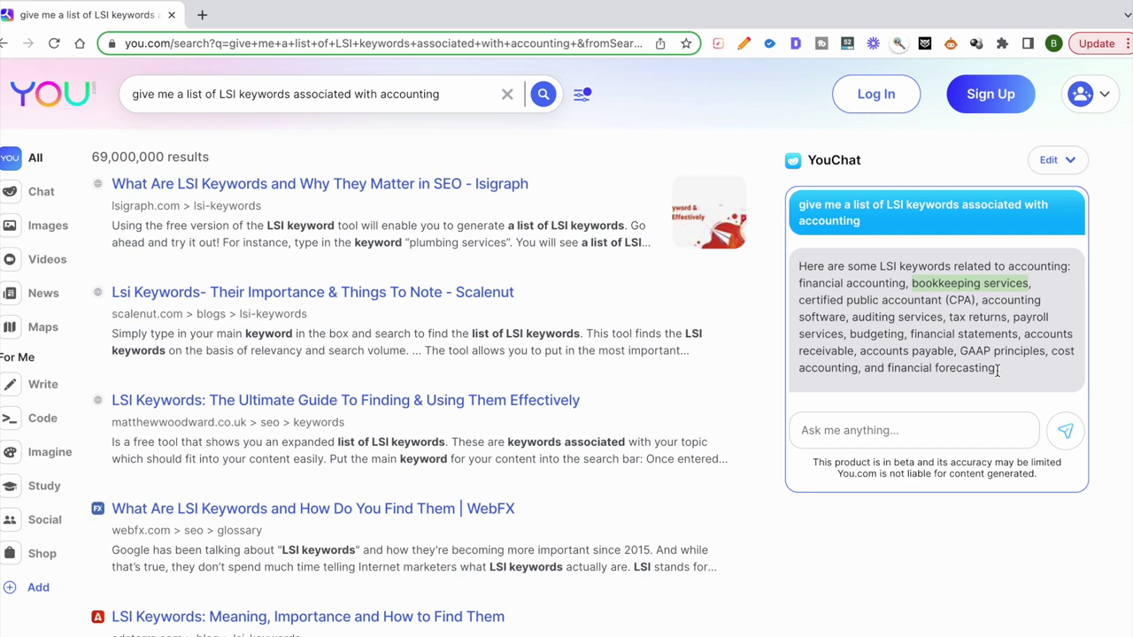
Step: Ask YouChat 'give me the search volume for bookkeeping services'
left_click(909, 434)
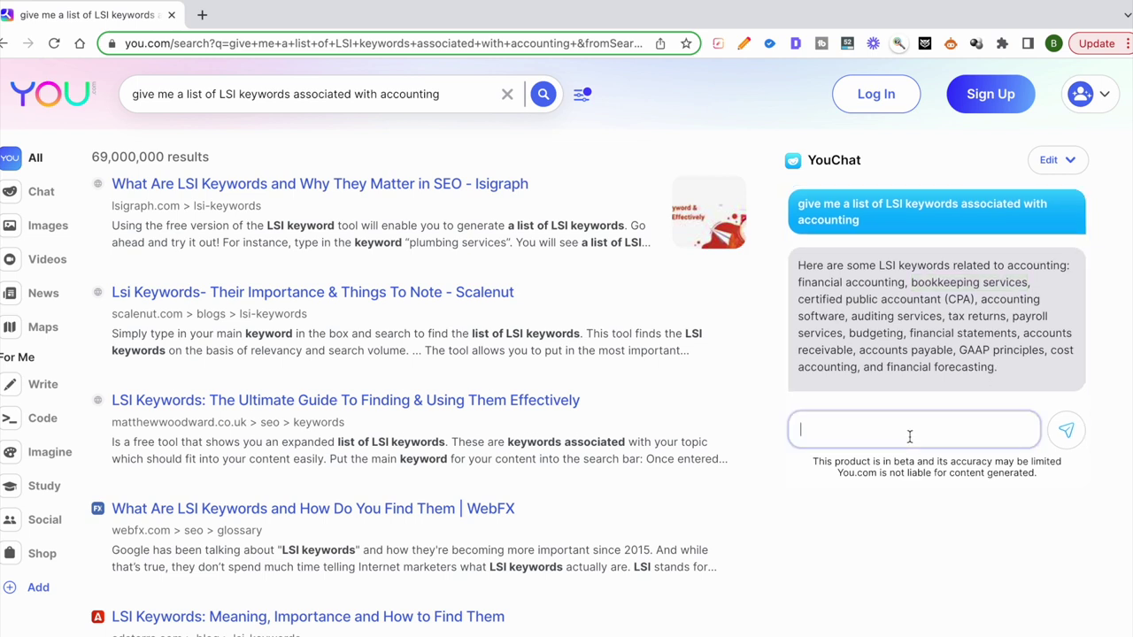
type("give me a")
key("BackSpace")
key("BackSpace")
type("the sen")
key("BackSpace")
type("arch volume ")
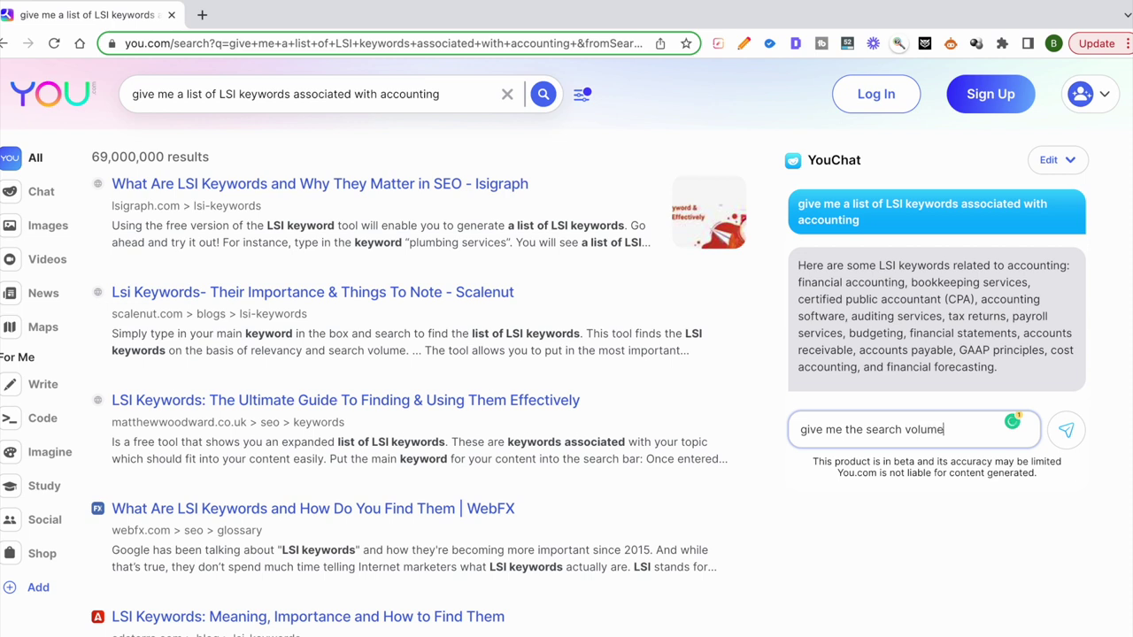
type("for bookkeeping services")
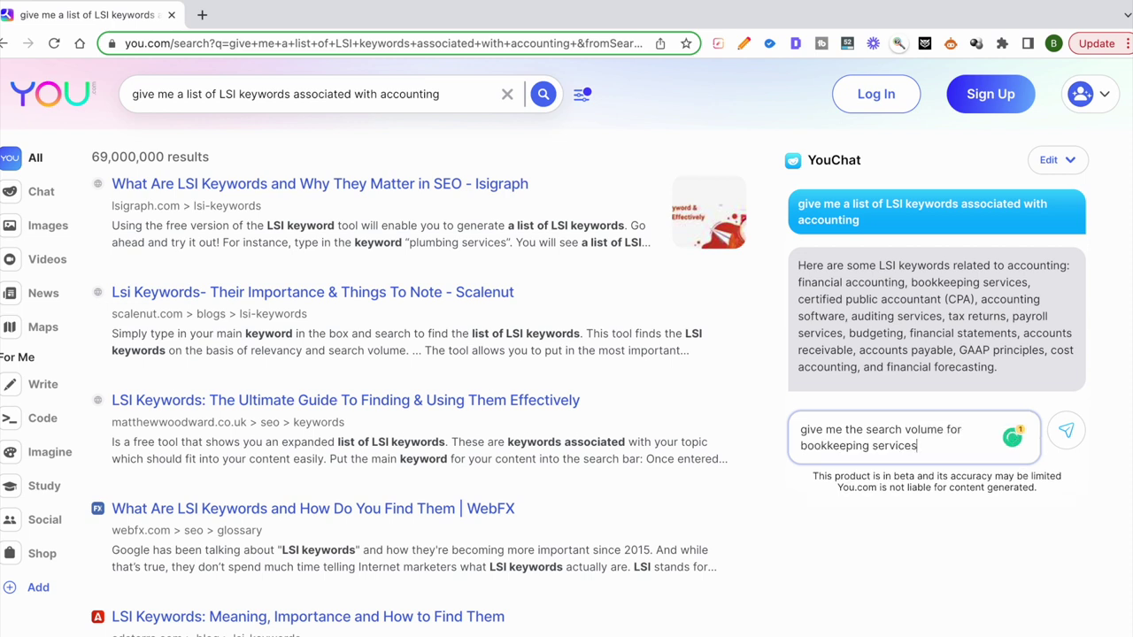
type("\"")
type("\"")
key("Return")
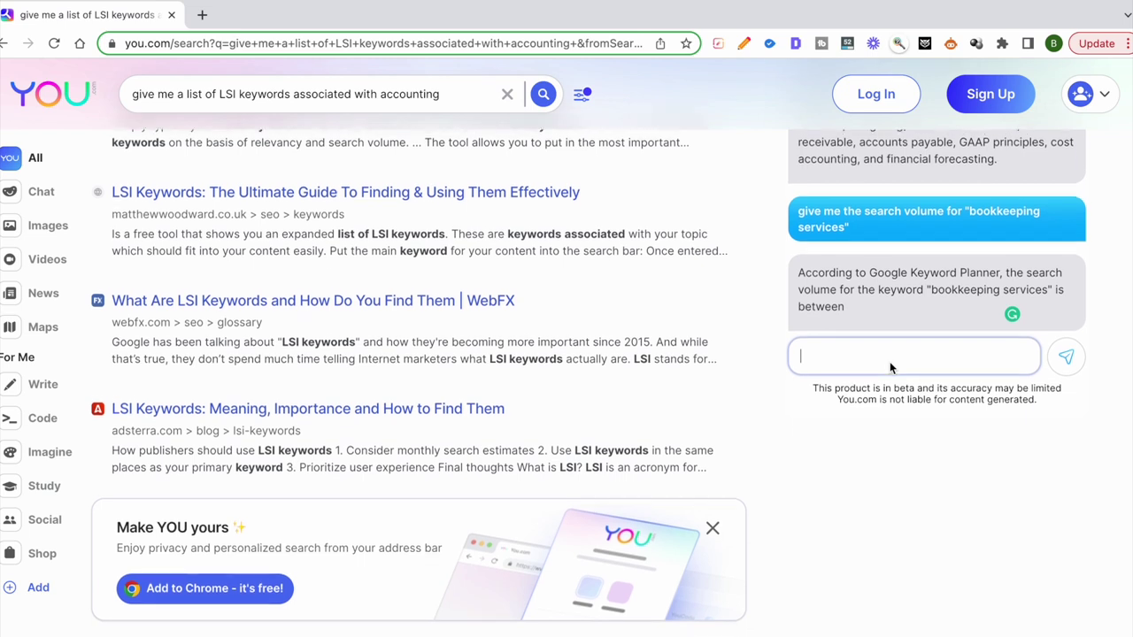
Step: Highlight the 4,400 to 8,800 monthly searches figure in YouChat's reply
scroll(890, 362, "up", 1)
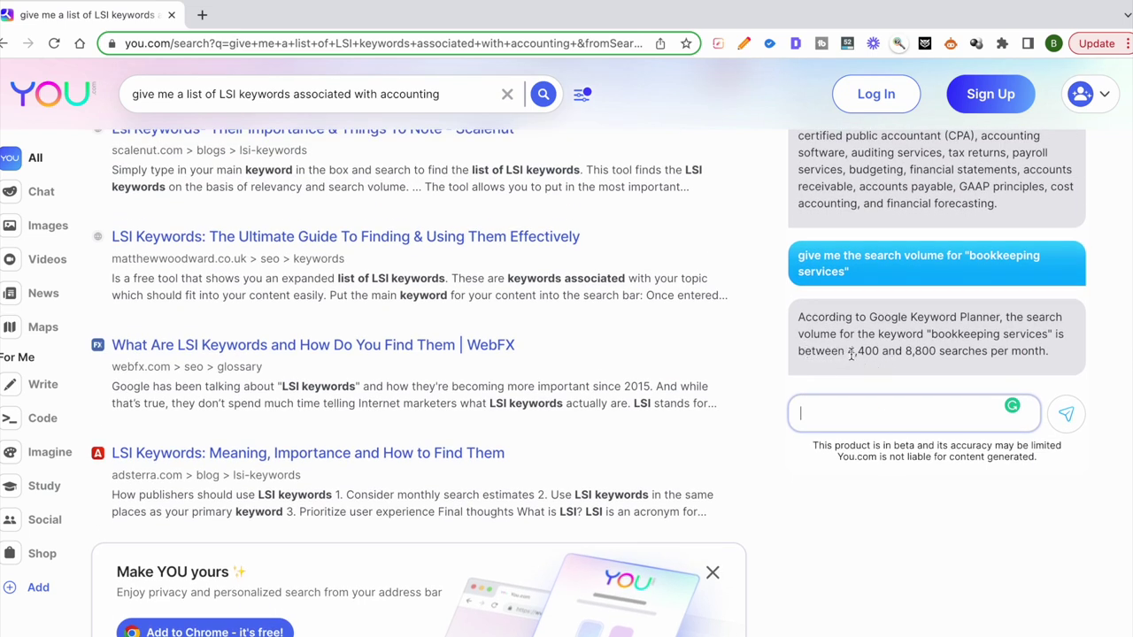
scroll(911, 362, "up", 1)
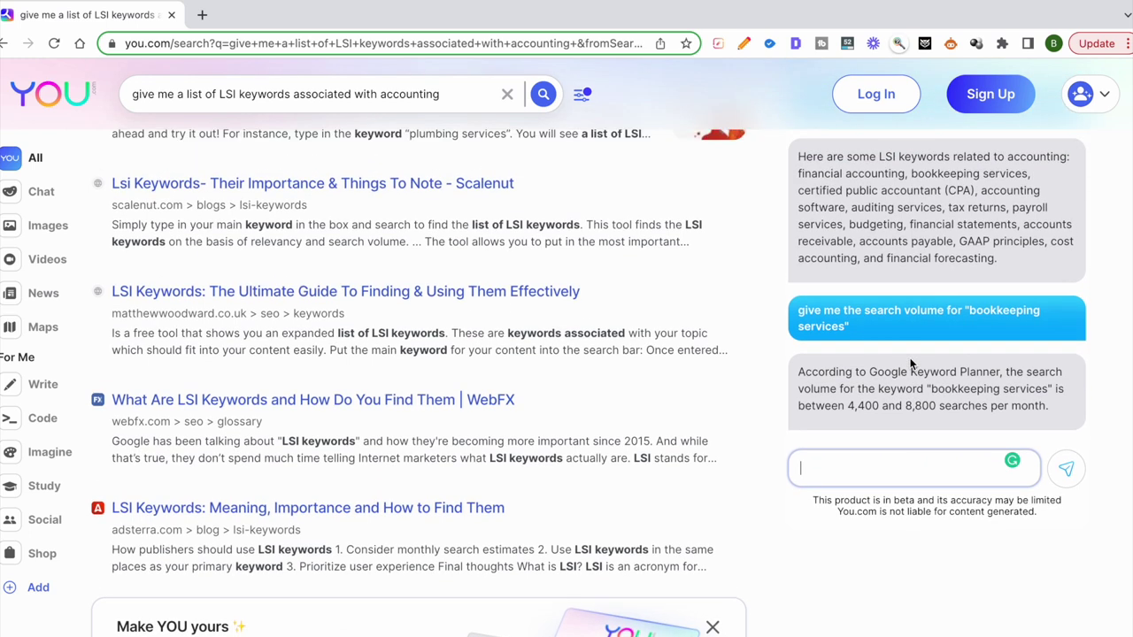
left_click_drag(938, 407, 850, 408)
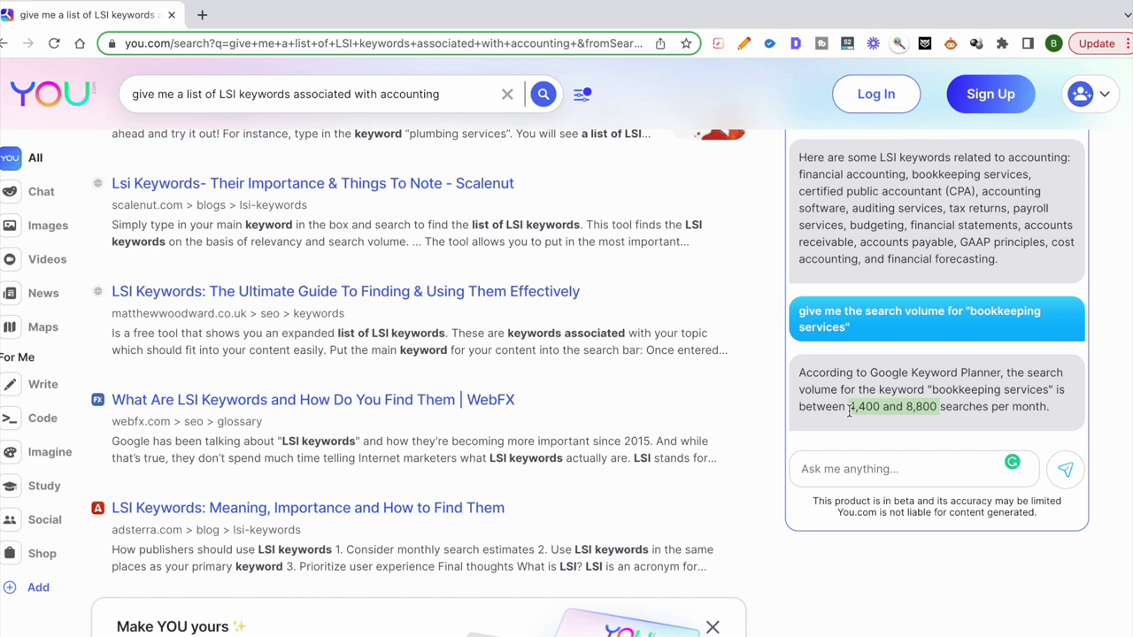
left_click(851, 409)
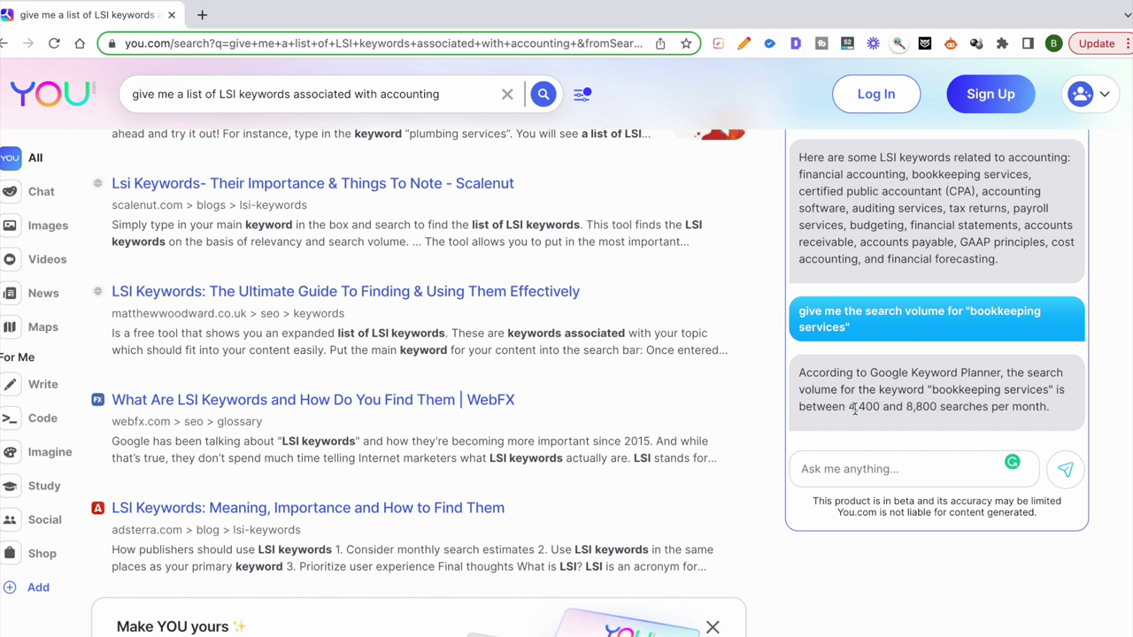
left_click(857, 409)
mouse_move(855, 408)
left_mouse_down()
mouse_move(937, 408)
mouse_move(848, 408)
left_mouse_up()
left_click(928, 407)
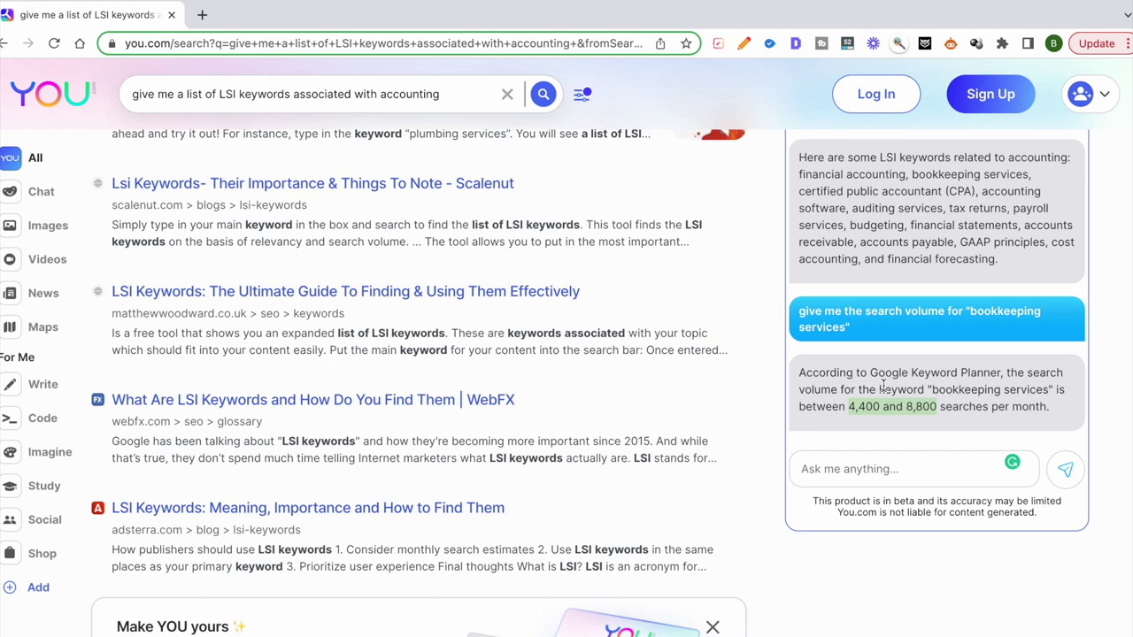
scroll(909, 374, "up", 1)
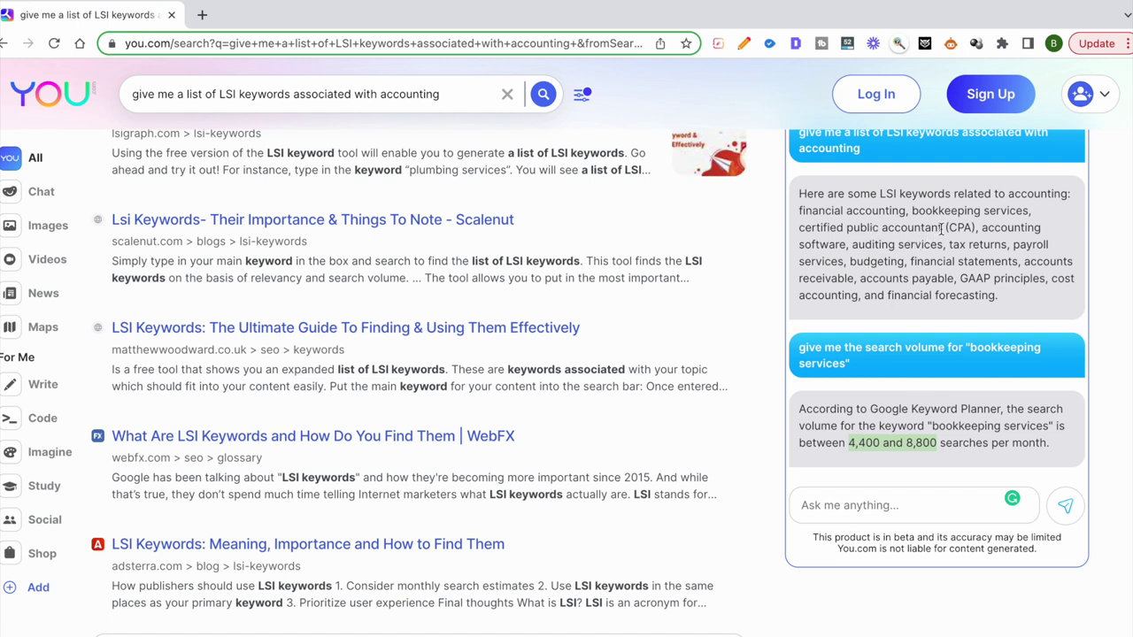
Step: Ask YouChat 'give me the search volume for certified public accountant' (14,800–29,600 monthly)
left_click_drag(942, 228, 772, 229)
key("super+c")
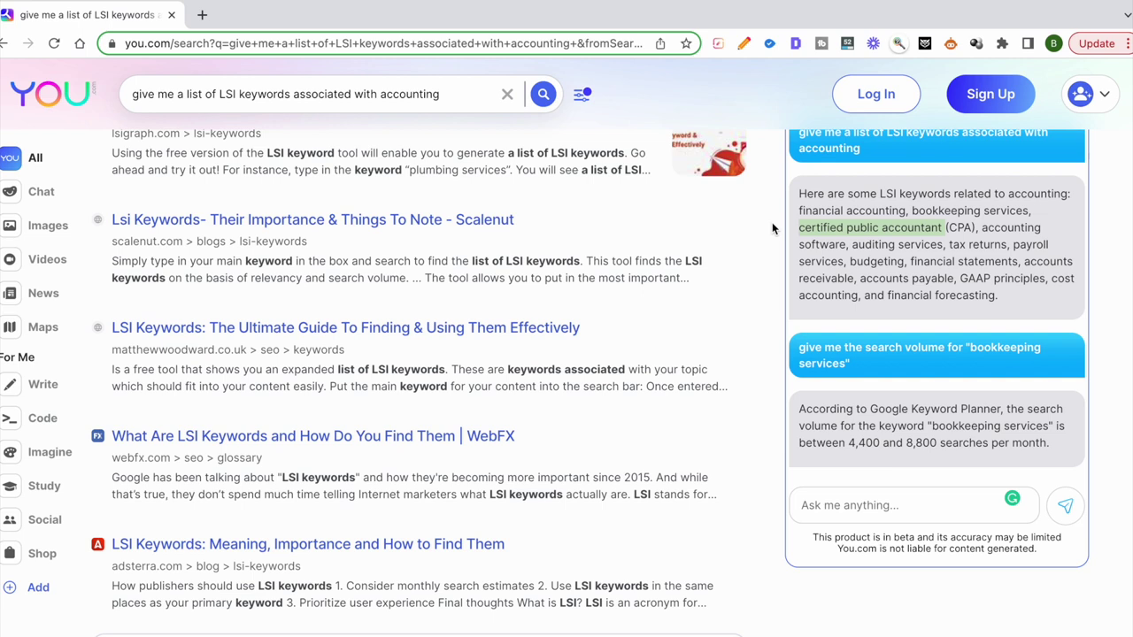
left_click(877, 500)
type("gime")
key("BackSpace")
key("BackSpace")
key("BackSpace")
type("ve me the search volume for certified public accountant")
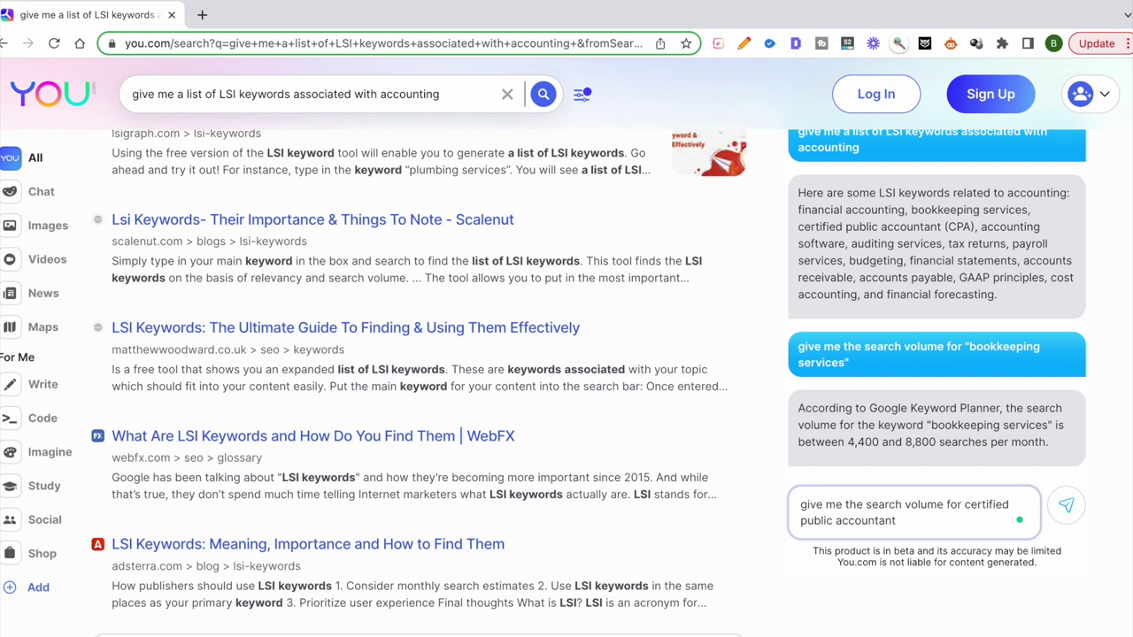
key("Return")
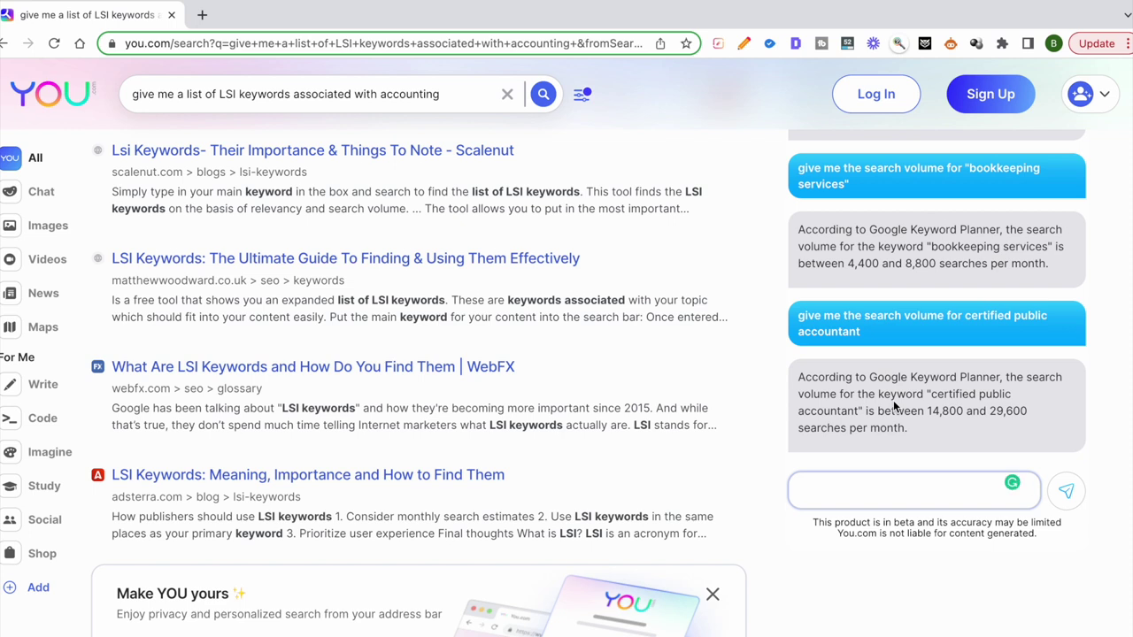
left_click(875, 341)
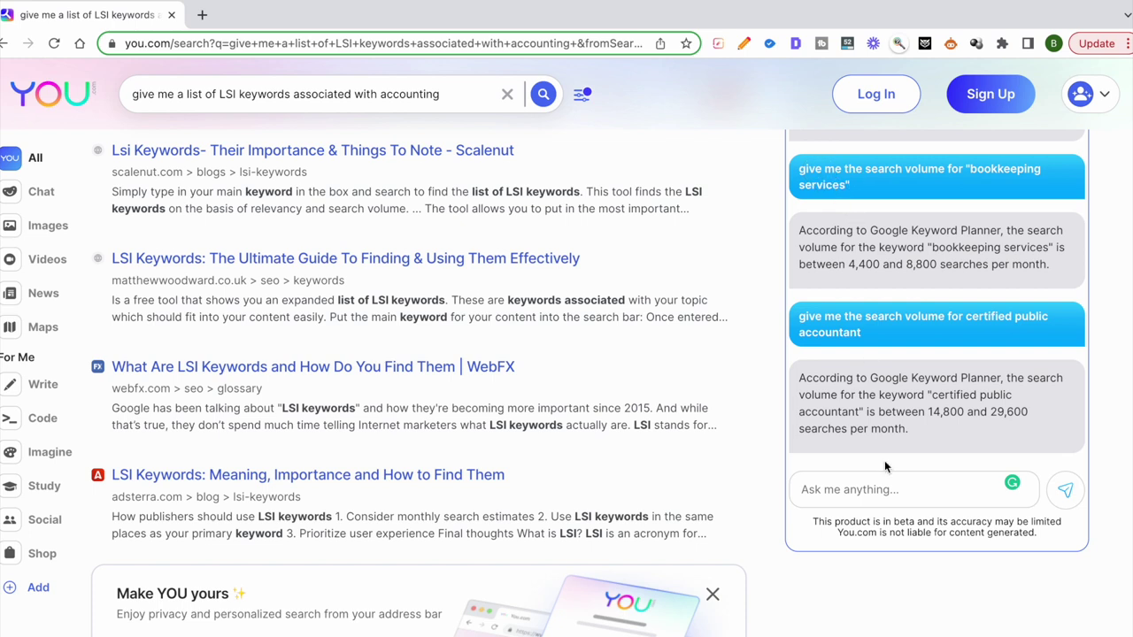
left_click(873, 498)
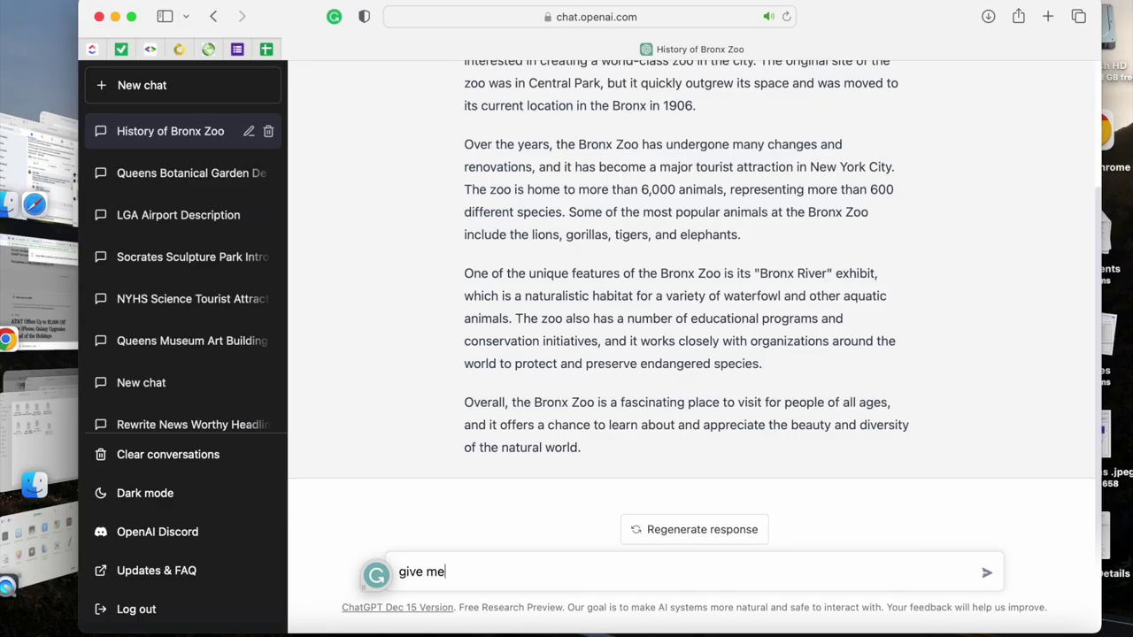
Step: Send ChatGPT the search volume question for "certified public accountant"
type("the search vol")
key("BackSpace")
key("BackSpace")
type("olum")
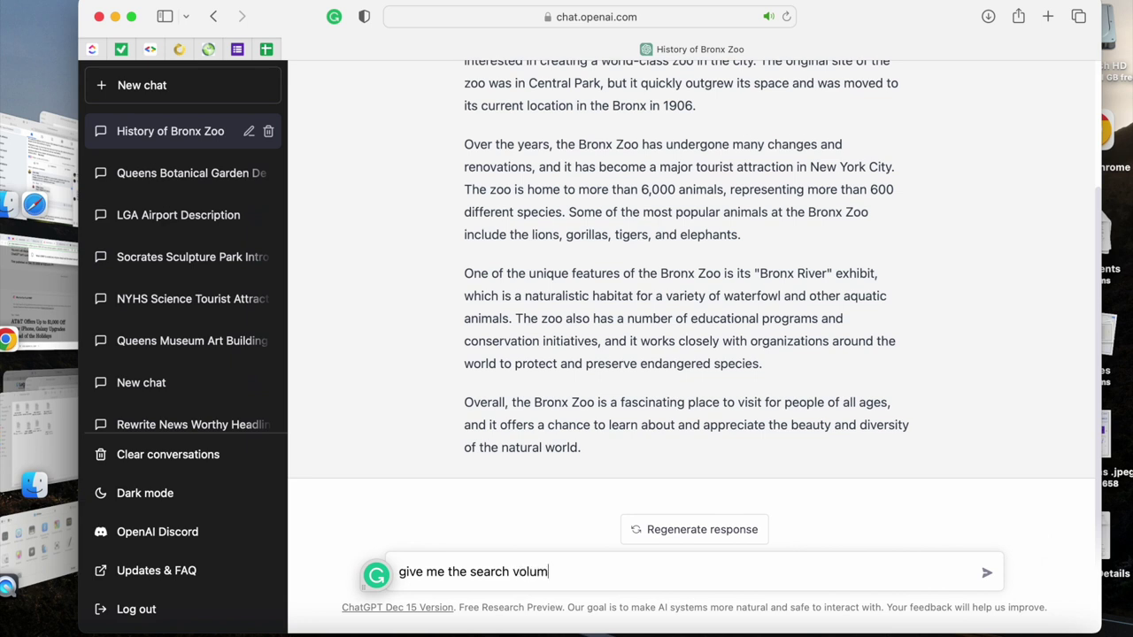
type("e for \"certified public accountant")
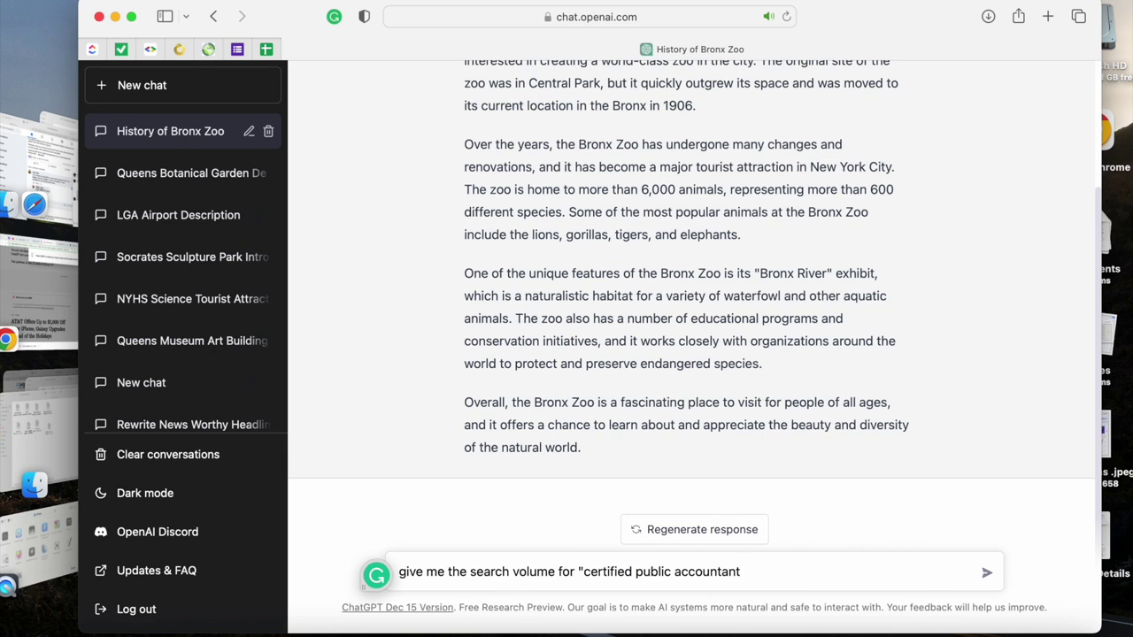
type("\"")
key("Return")
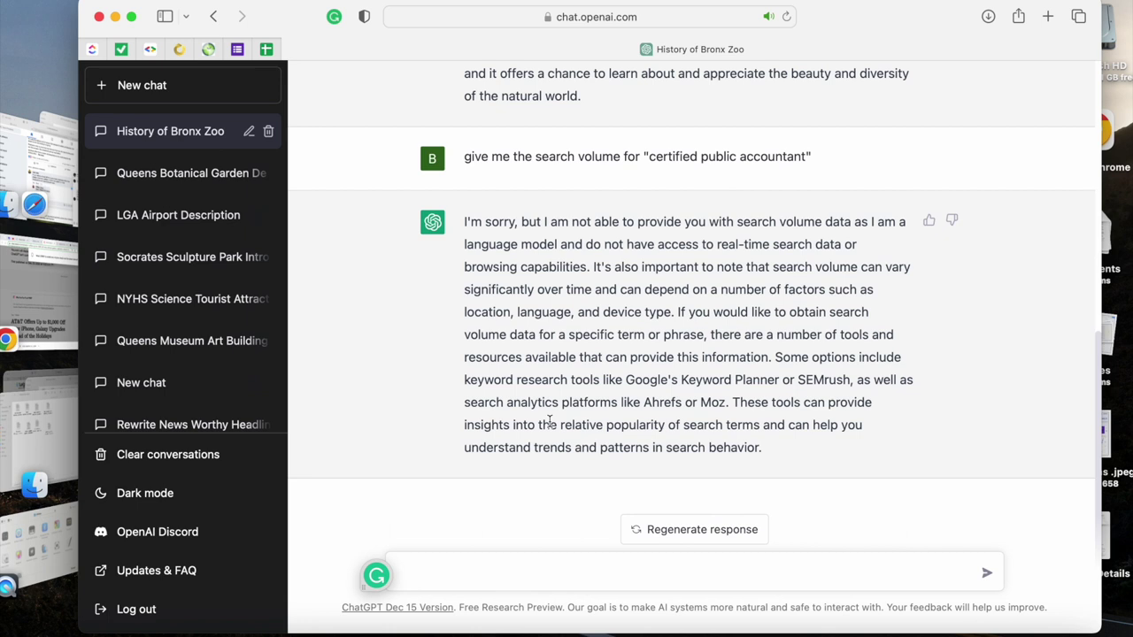
Step: Start a 'give me keyword' question in ChatGPT, then erase it to rephrase
type("givme")
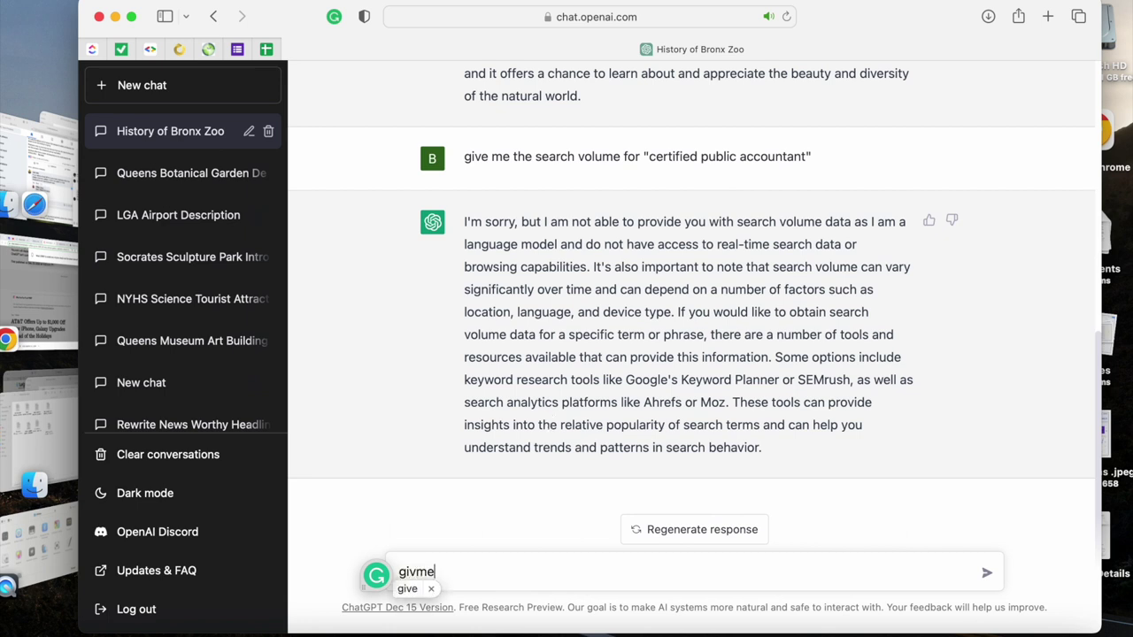
key("BackSpace")
key("BackSpace")
key("BackSpace")
type("m")
key("BackSpace")
type("ve me")
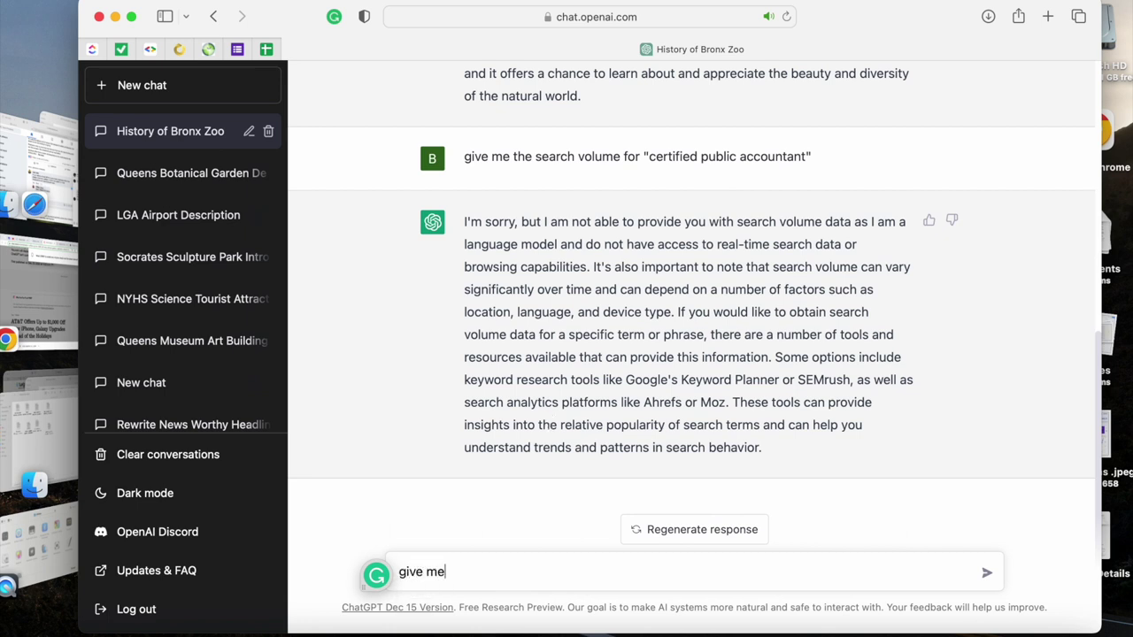
type(" keywordd")
key("BackSpace")
key("BackSpace")
key("BackSpace")
key("BackSpace")
key("BackSpace")
key("BackSpace")
key("BackSpace")
key("BackSpace")
key("BackSpace")
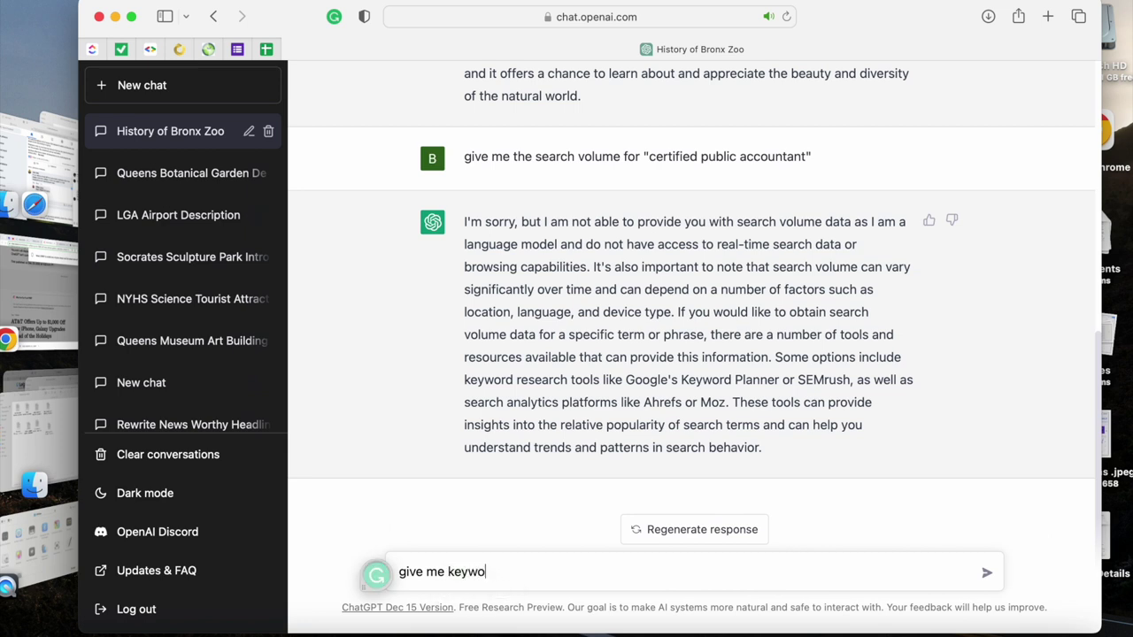
key("BackSpace")
key("BackSpace")
key("BackSpace")
key("BackSpace")
key("BackSpace")
key("BackSpace")
key("BackSpace")
Step: Send 'how many words do the top ranking websites have for "certified public accountant"', copying it first
type("how many")
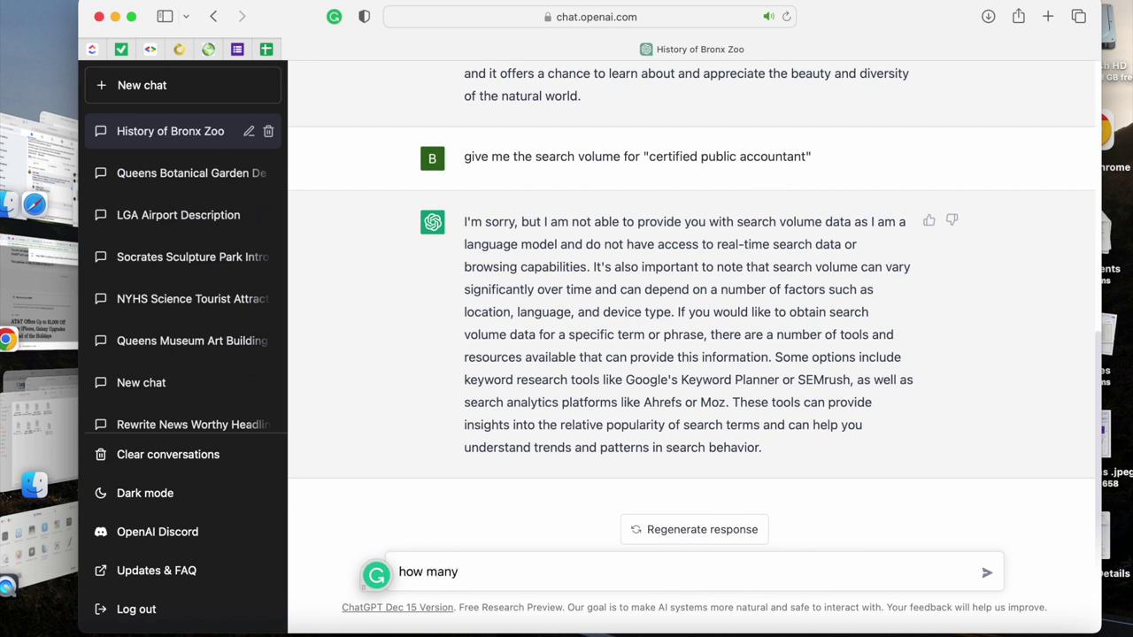
type(" words do the top ranking websites have for ")
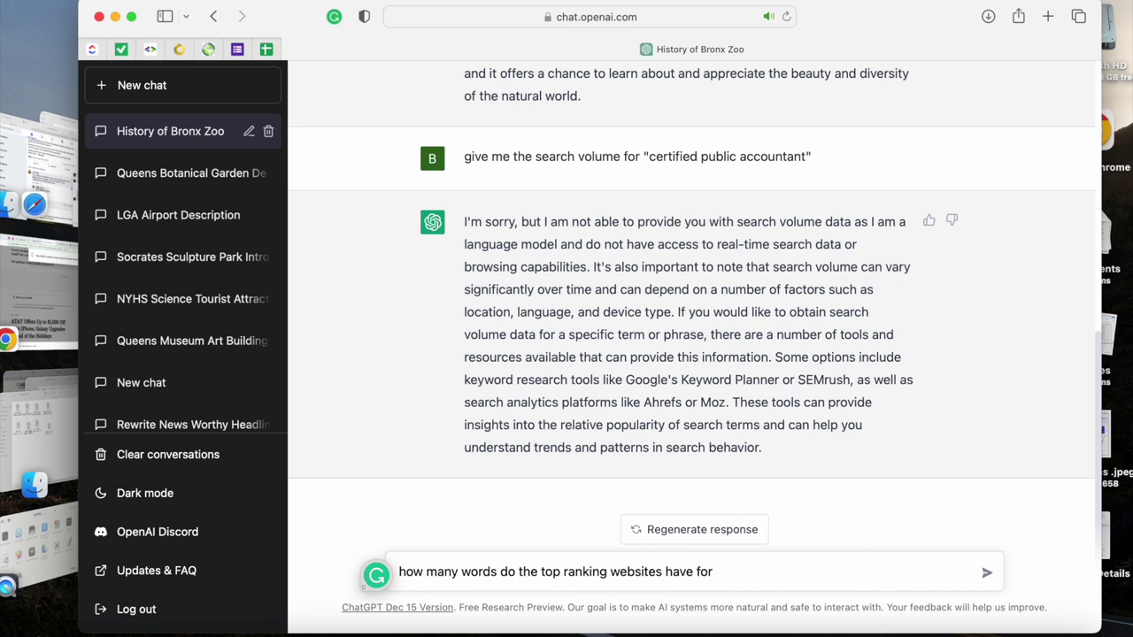
type("\"")
key("super+v")
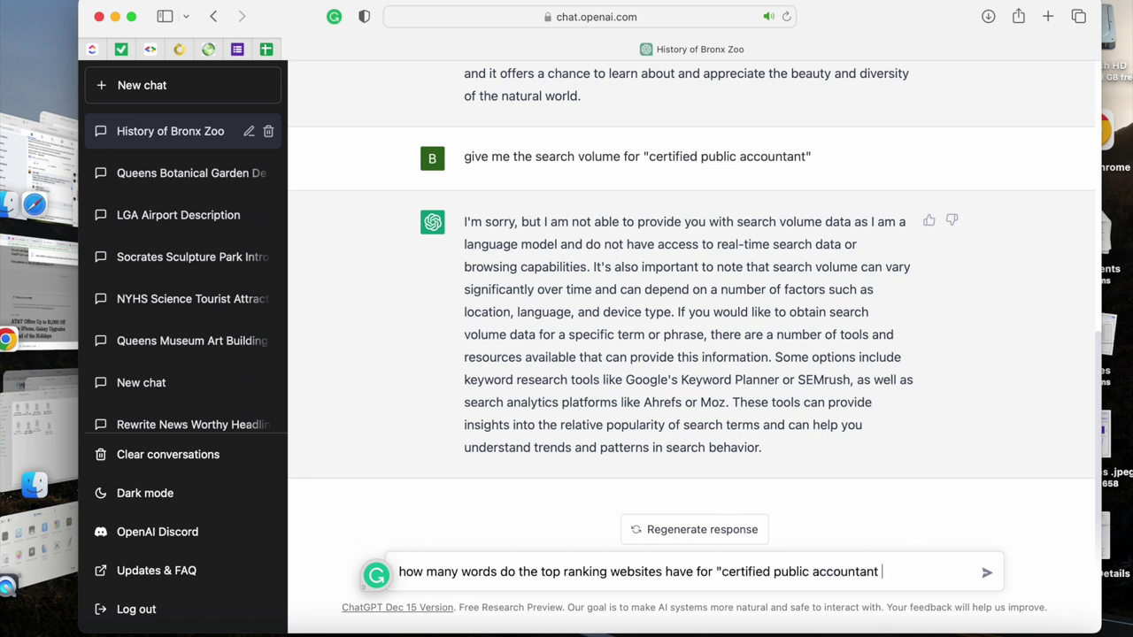
type("\"")
key("super+a")
key("super+c")
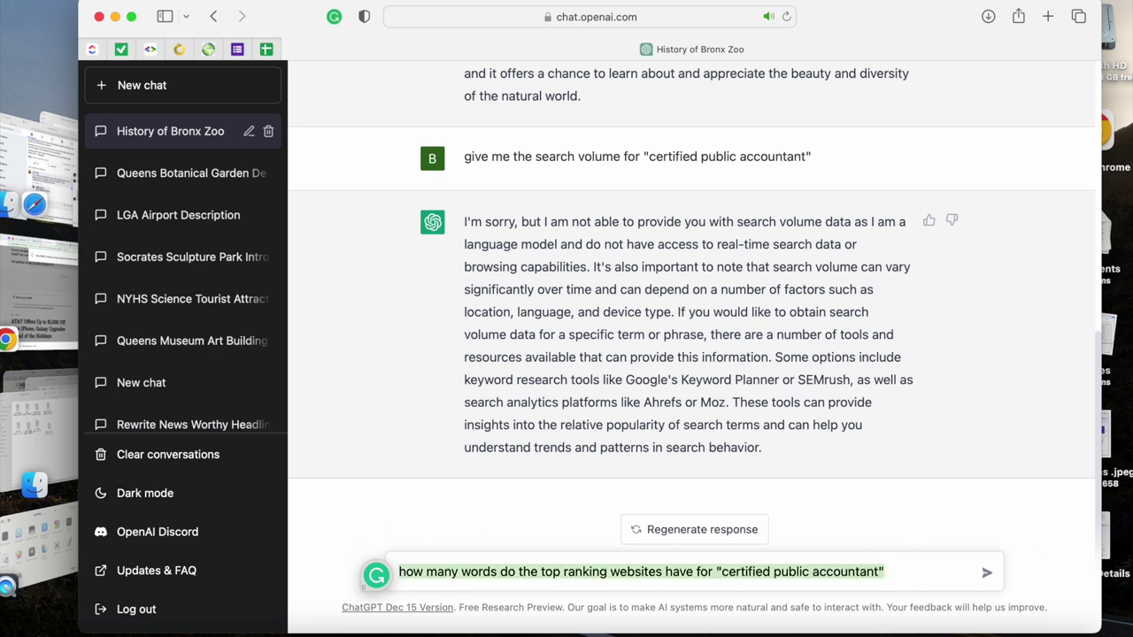
left_click(900, 571)
key("Return")
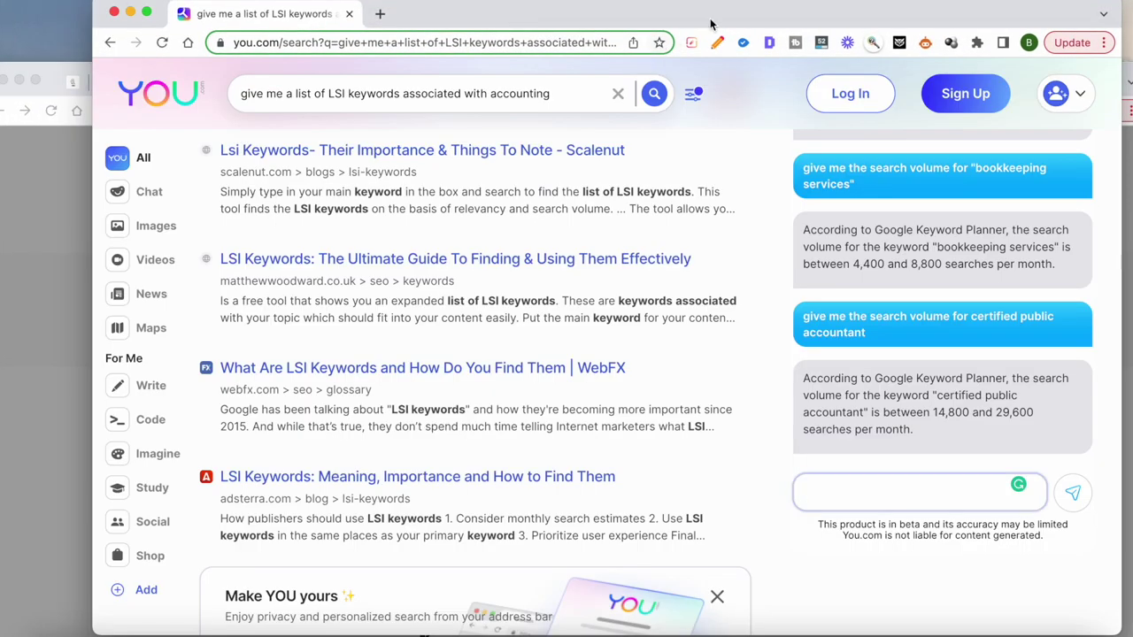
Step: Paste the copied word-count question into YouChat and send it (2,556 average, 2,539 median)
left_click_drag(716, 28, 633, 27)
scroll(871, 427, "down", 3)
key("super+v")
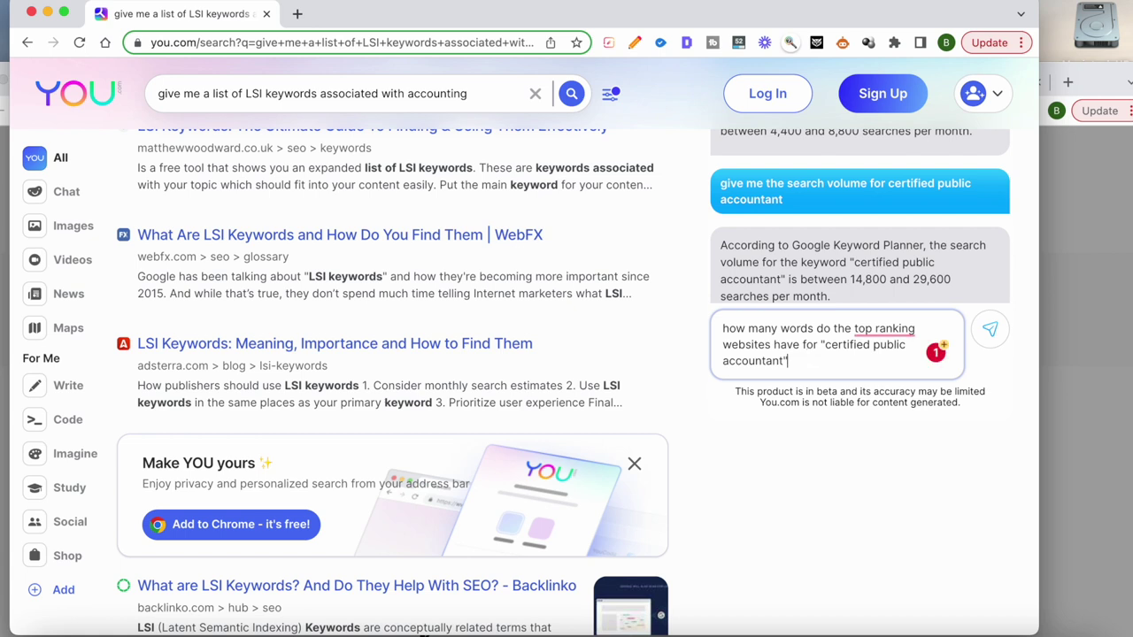
key("Return")
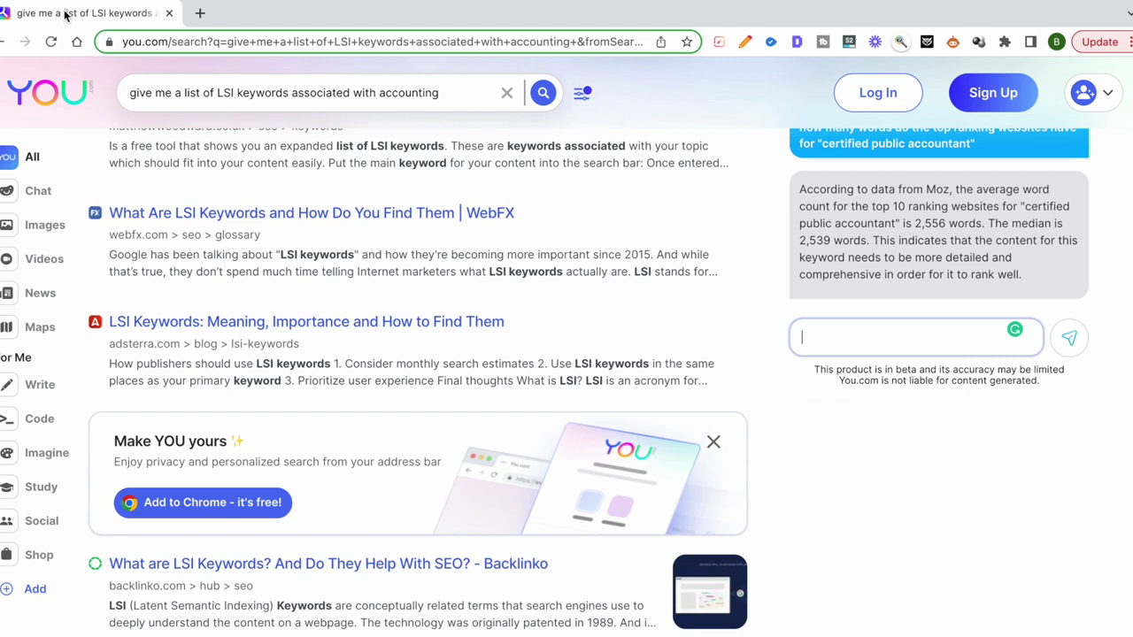
type("give me an")
type("online for the content I want to write for \"certified public accountant\"")
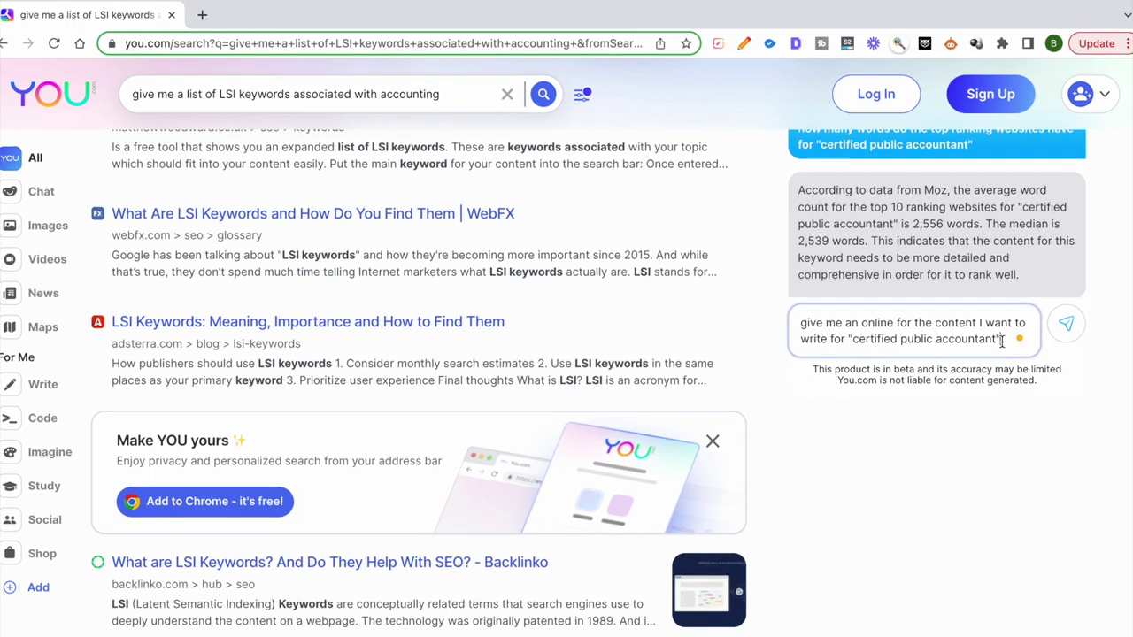
key("Return")
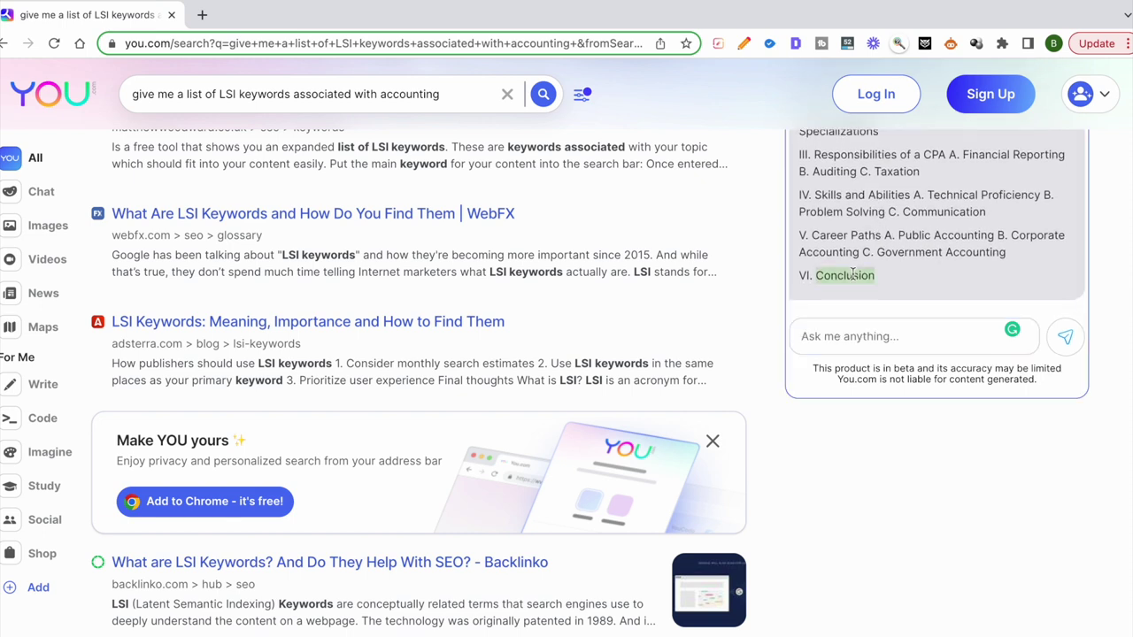
scroll(852, 276, "up", 3)
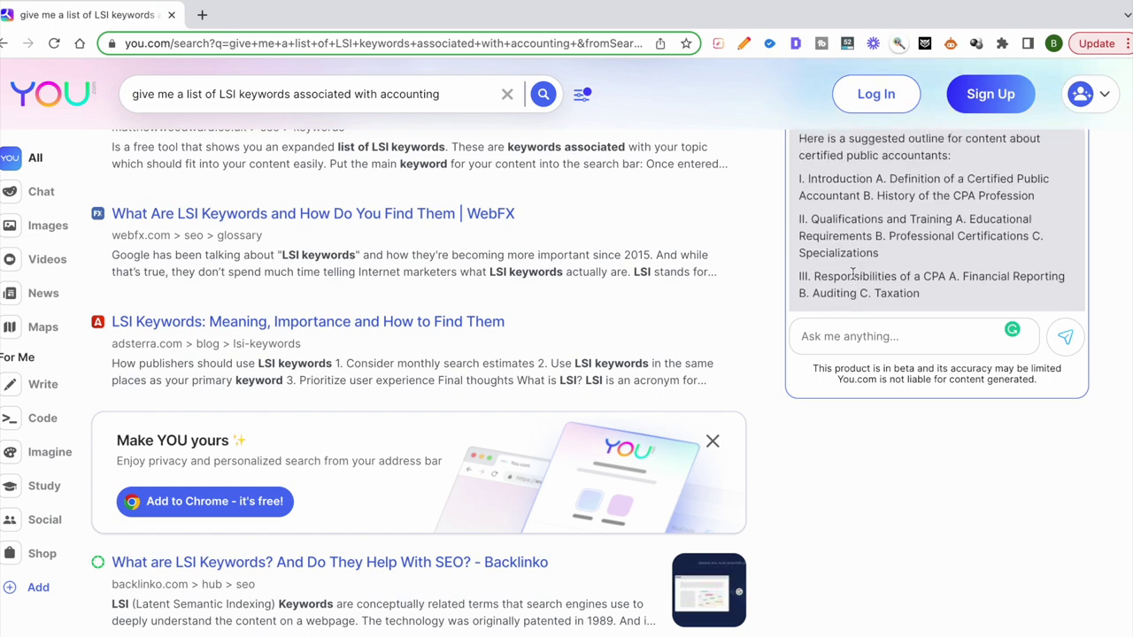
scroll(852, 275, "up", 3)
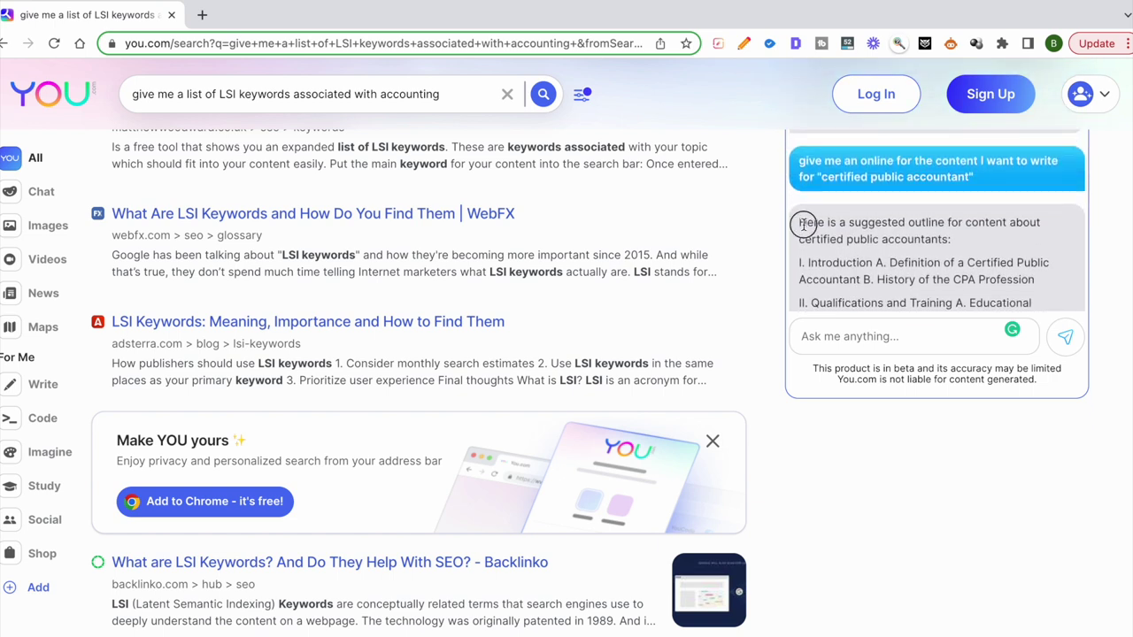
left_click_drag(804, 222, 901, 252)
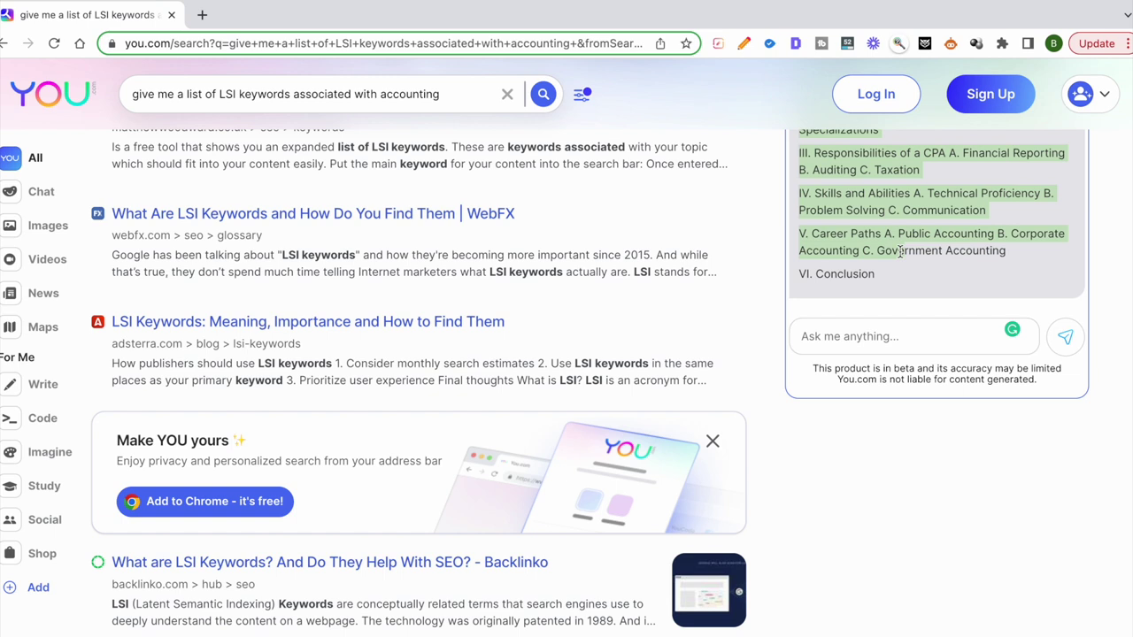
left_click(916, 269)
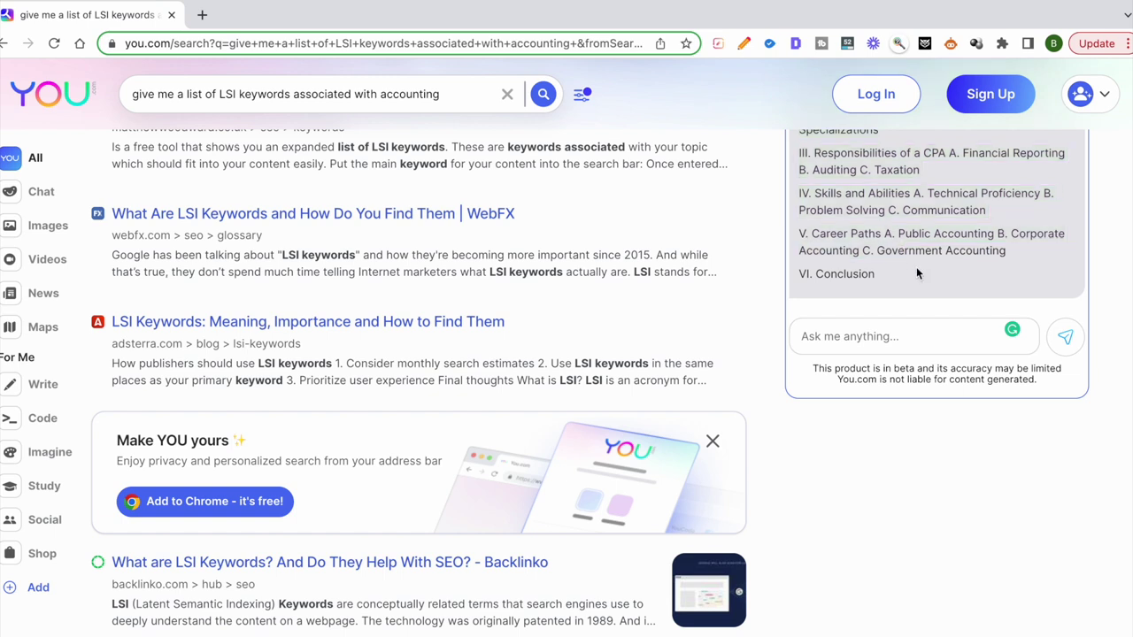
scroll(917, 273, "up", 5)
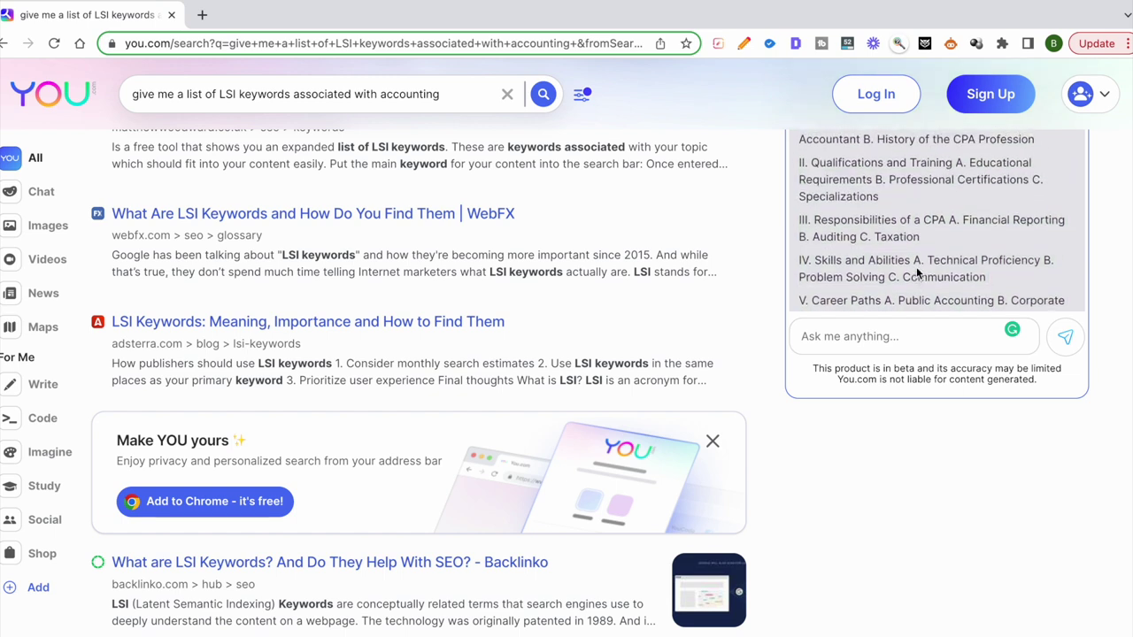
scroll(916, 266, "down", 3)
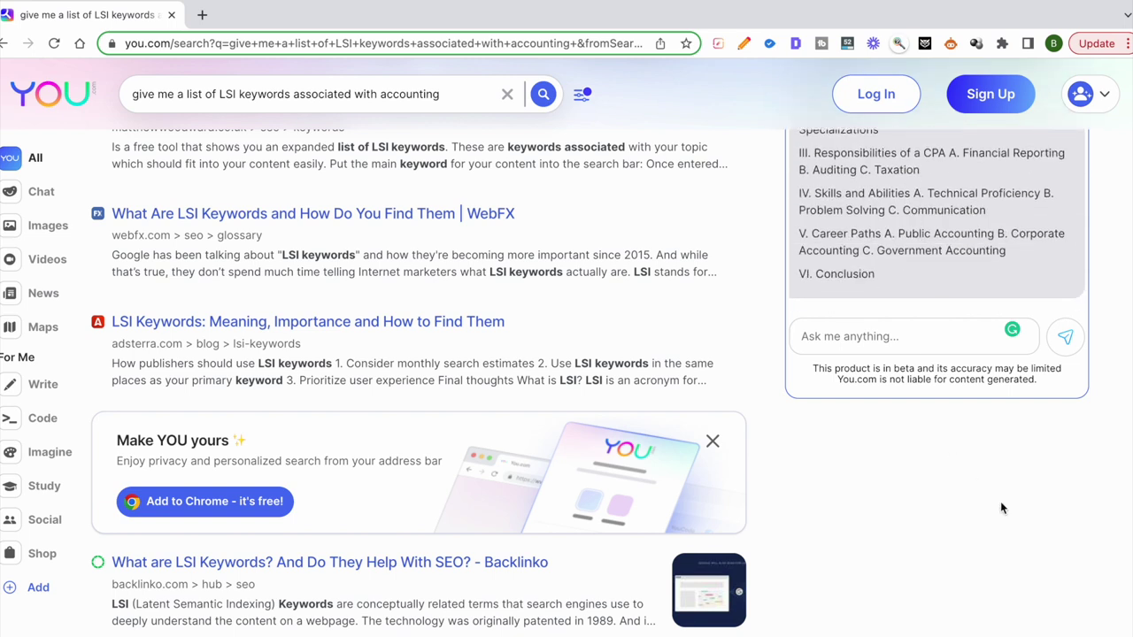
scroll(1000, 501, "up", 2)
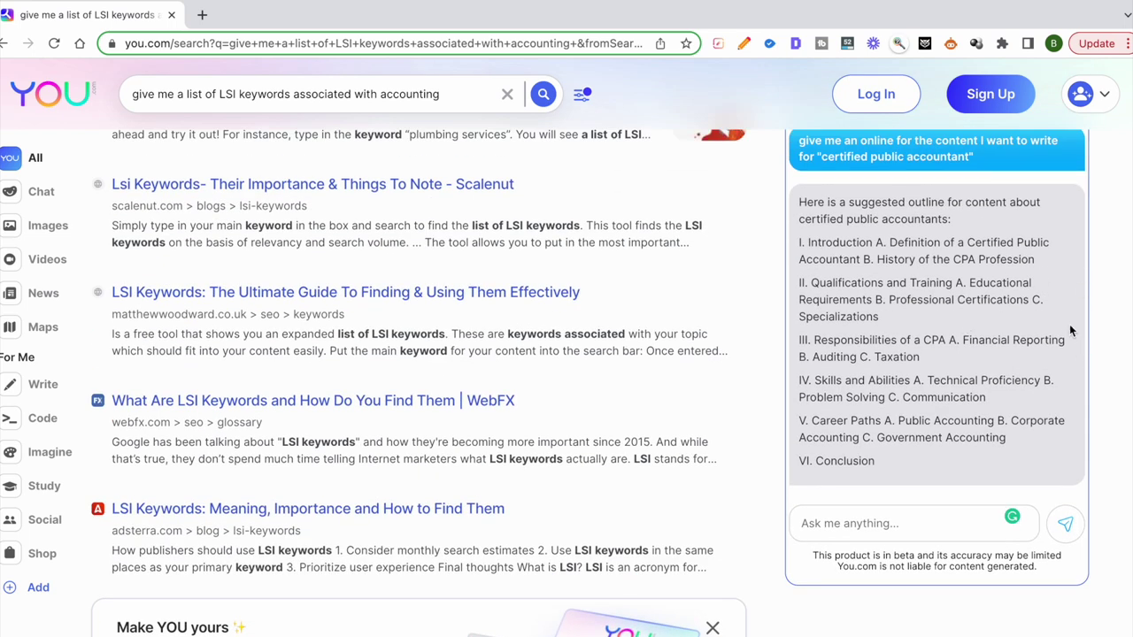
scroll(1069, 330, "up", 2)
scroll(1070, 329, "down", 4)
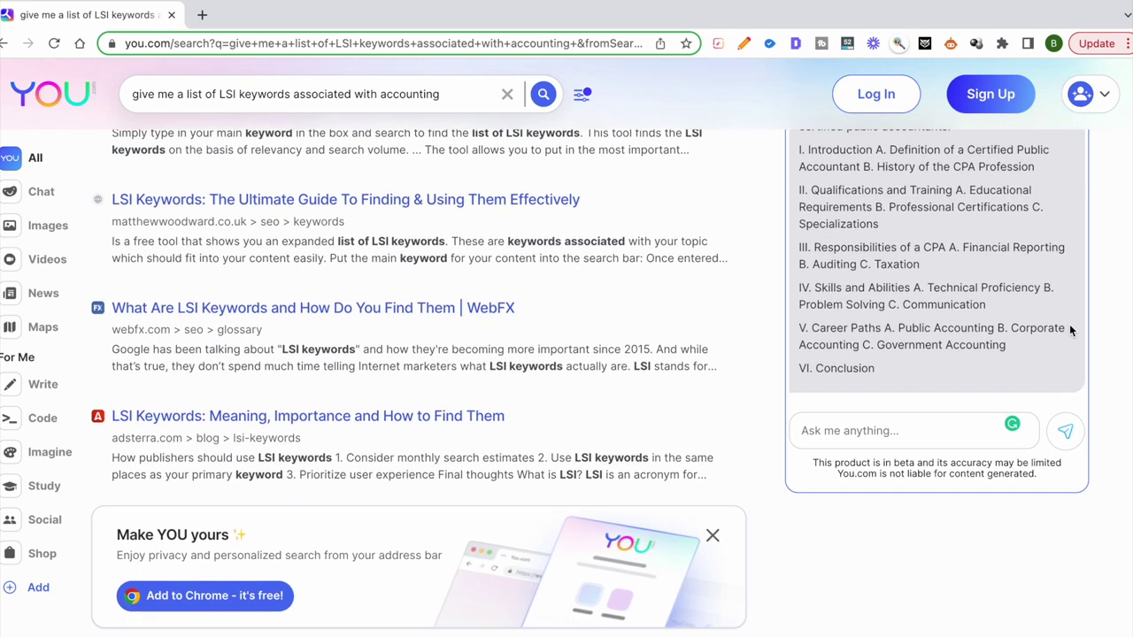
left_click(933, 431)
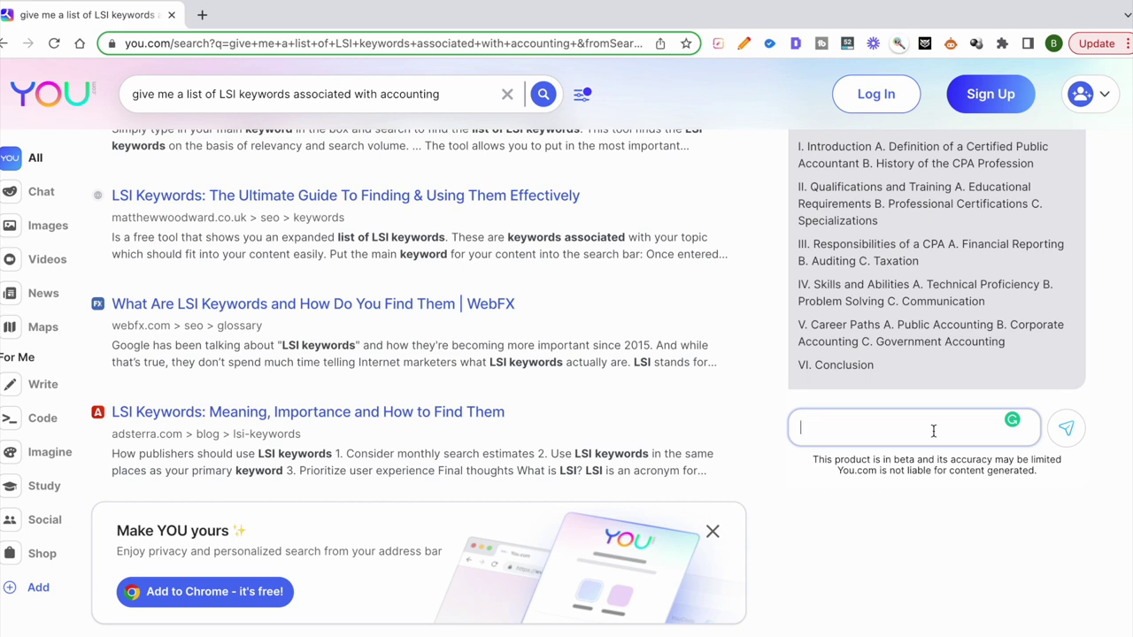
scroll(931, 352, "up", 3)
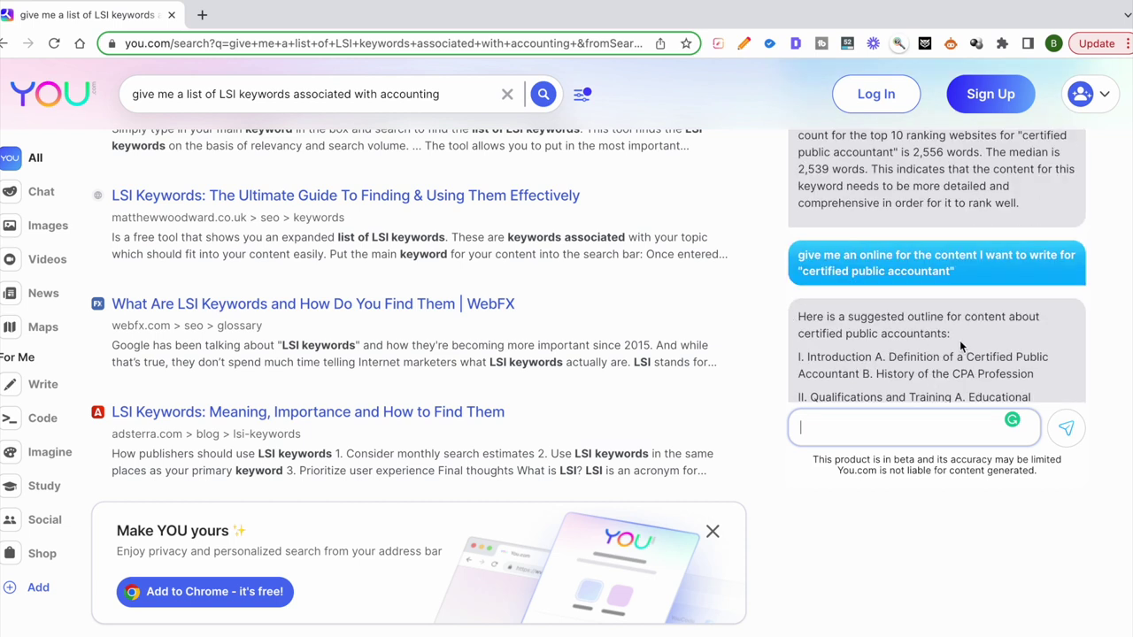
left_click_drag(799, 333, 948, 328)
key("ctrl+c")
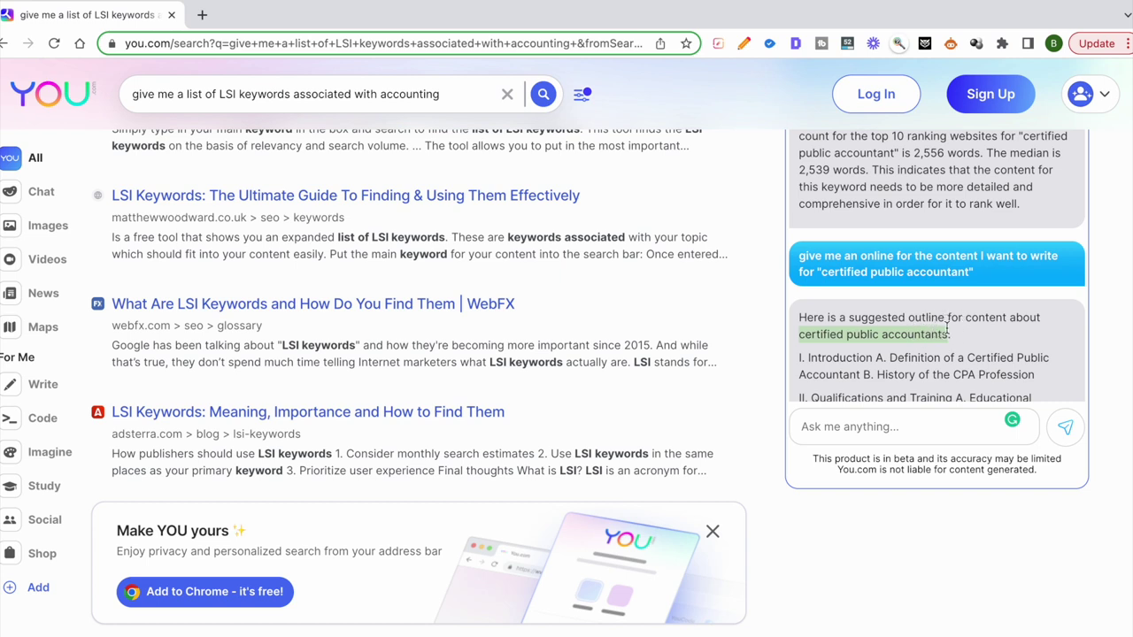
scroll(912, 328, "down", 5)
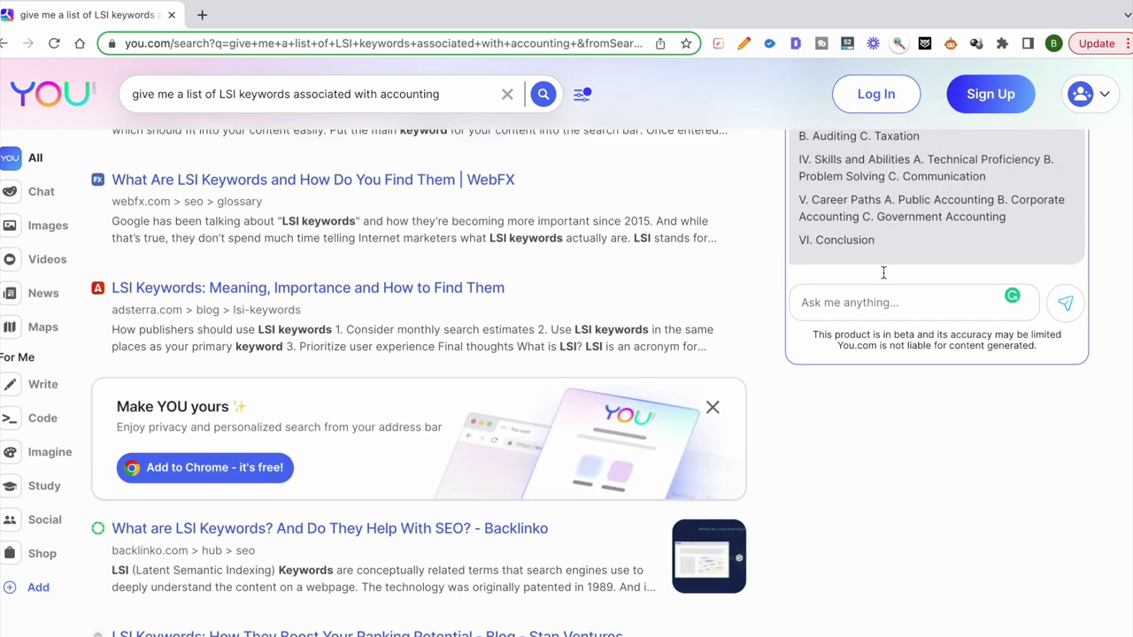
Step: Ask YouChat for keywords synonymous with certified public accountants and highlight the listed synonyms
left_click(870, 322)
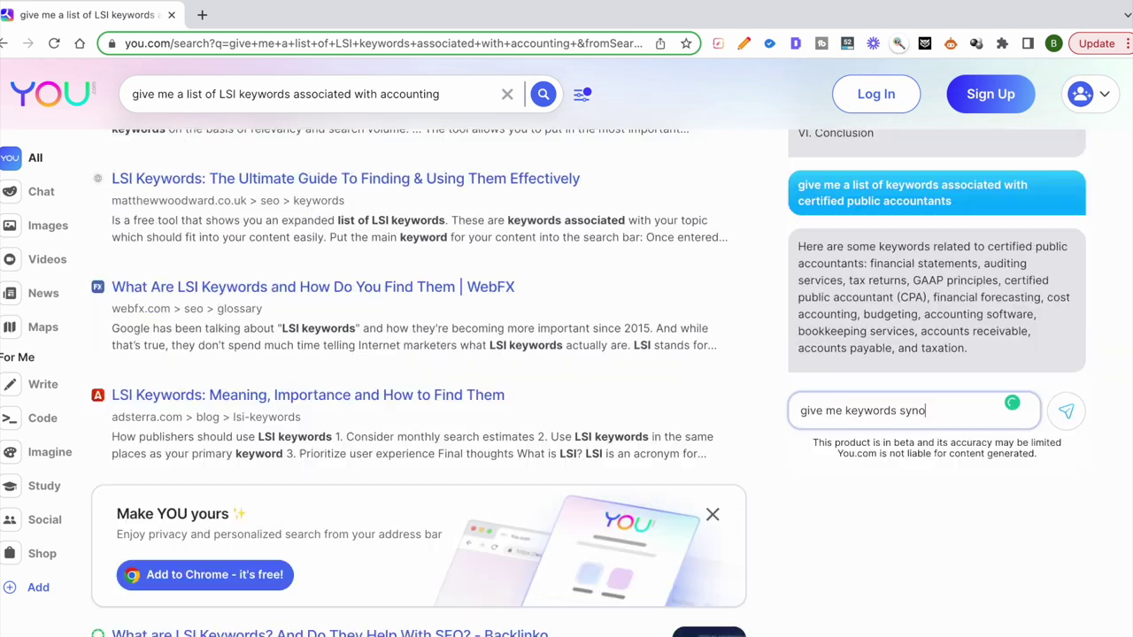
type("nymous with")
key("ctrl+v")
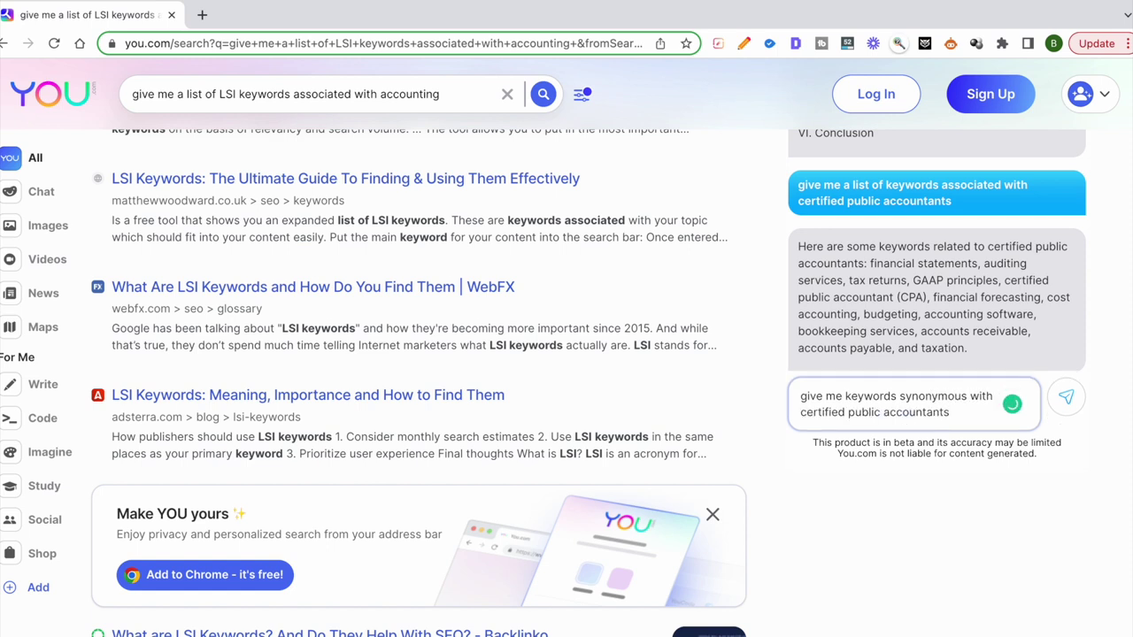
key("Return")
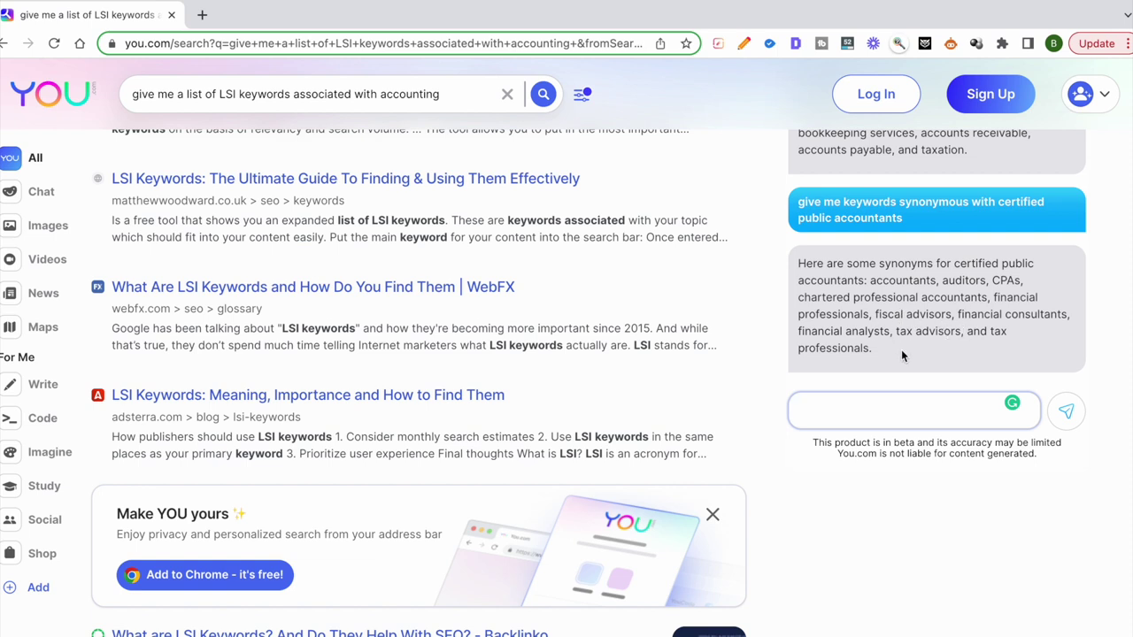
left_click_drag(901, 349, 872, 287)
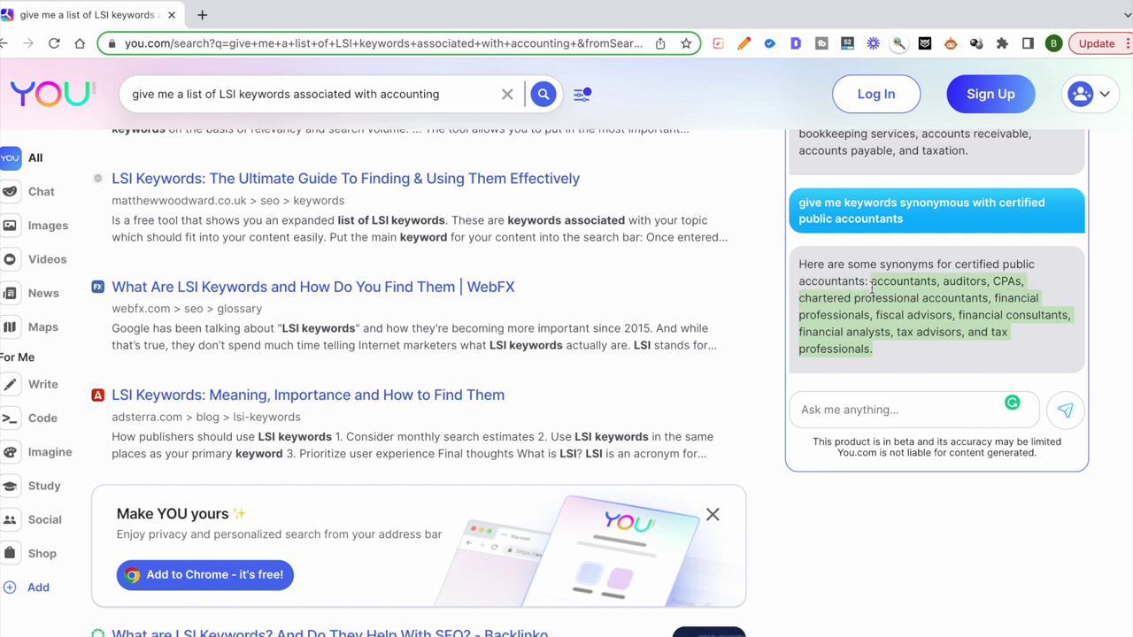
left_click(872, 281)
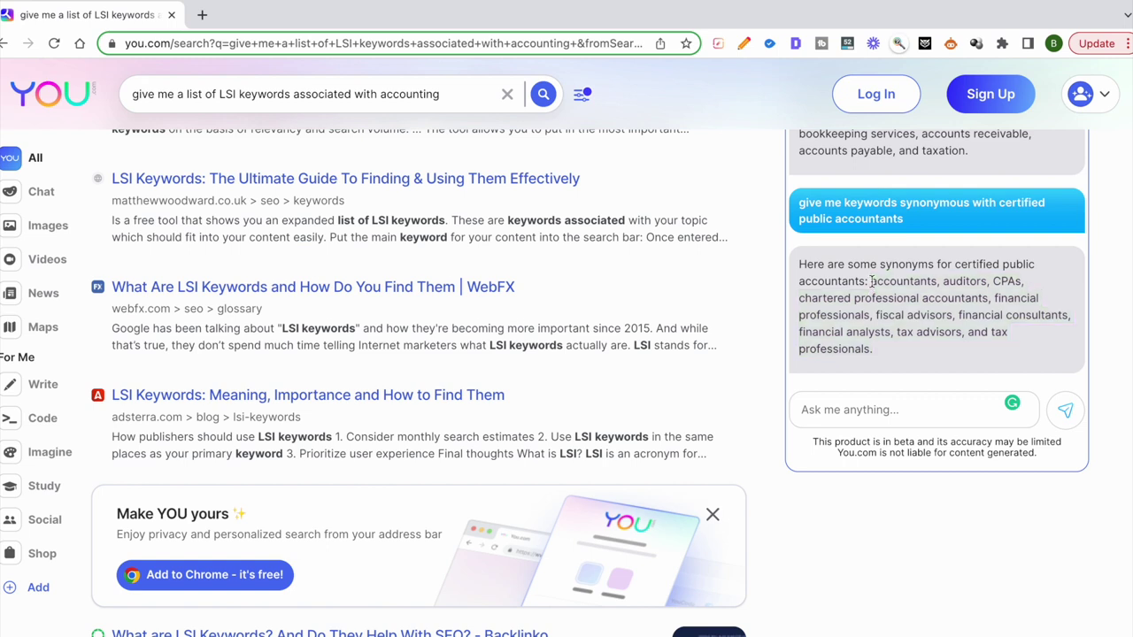
left_click_drag(872, 281, 893, 357)
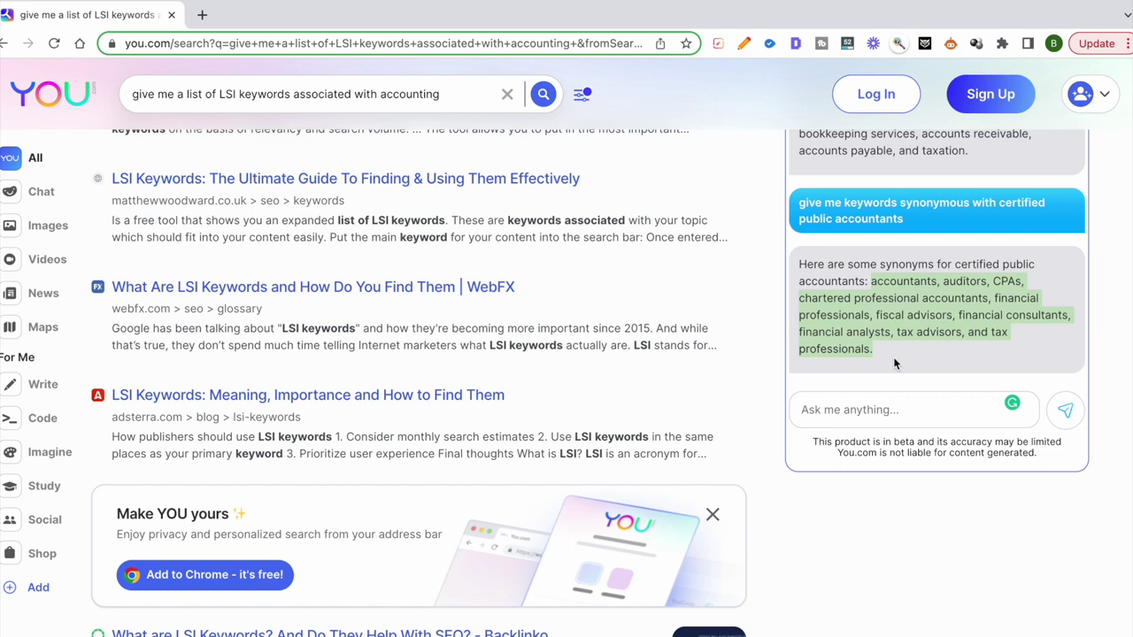
Step: Ask YouChat: 'can you give me a keyword difficulty for certified public accountants'
left_click(886, 409)
type("cna you")
key("BackSpace")
key("BackSpace")
key("BackSpace")
key("BackSpace")
key("BackSpace")
key("BackSpace")
type("an you gn")
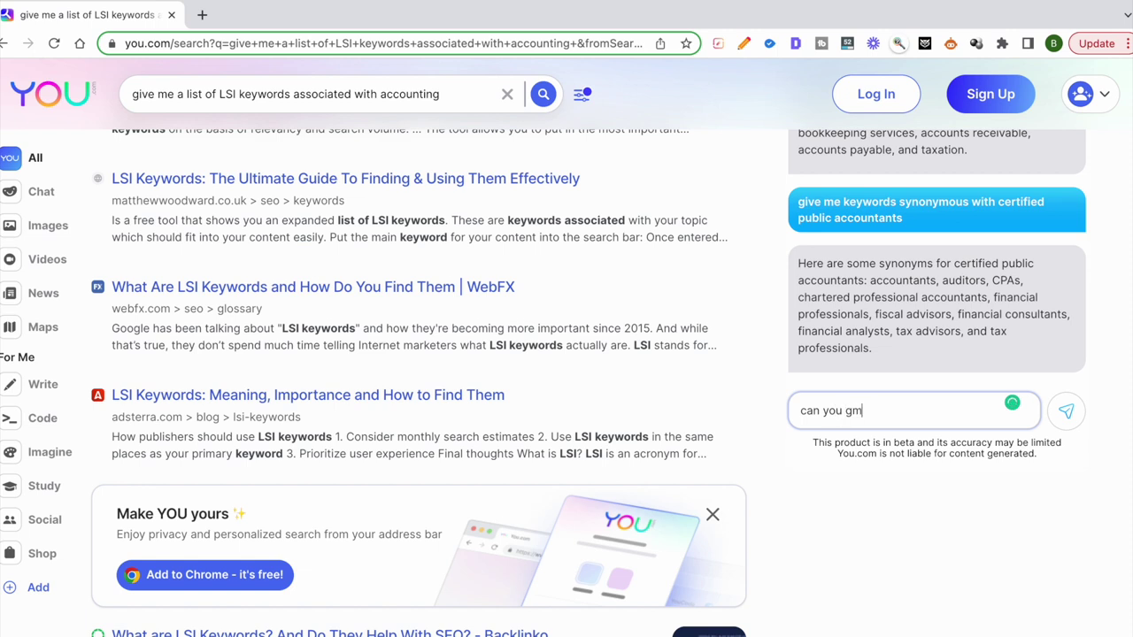
key("BackSpace")
type("ive me a keyword diff")
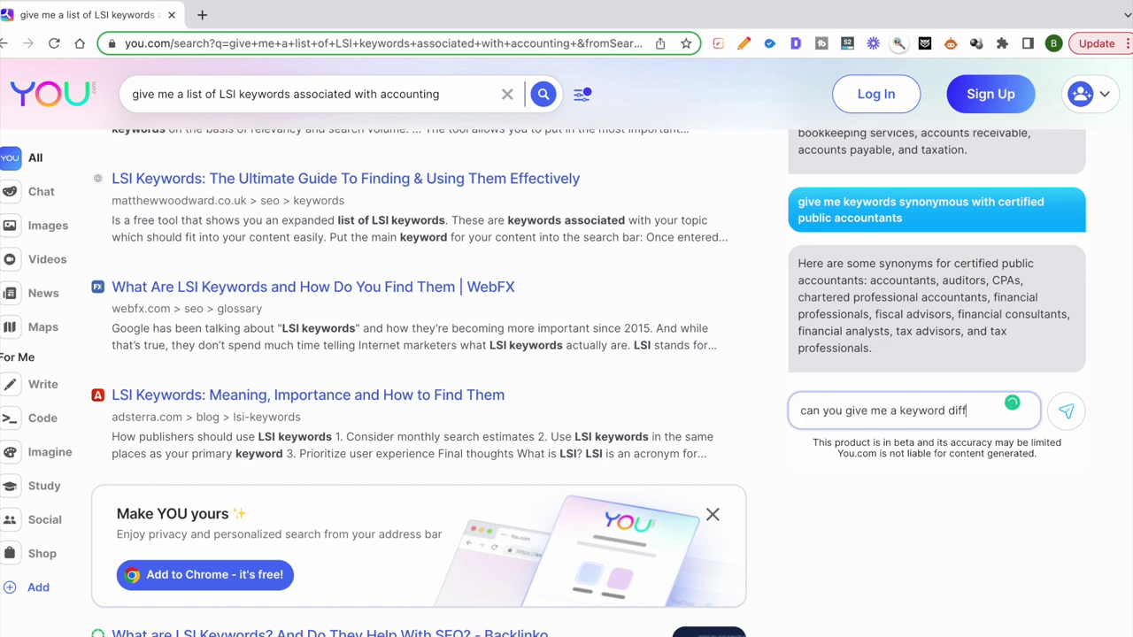
type("iculty for")
key("ctrl+v")
key("Return")
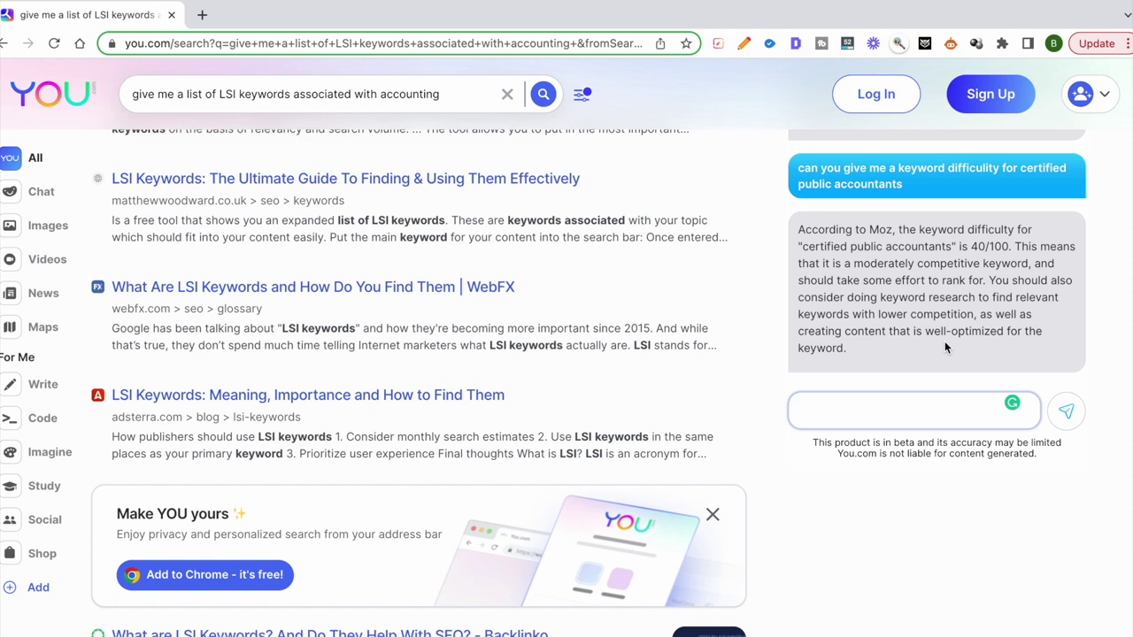
Step: Highlight YouChat's answer reporting a Moz keyword difficulty of 40/100
triple_click(846, 265)
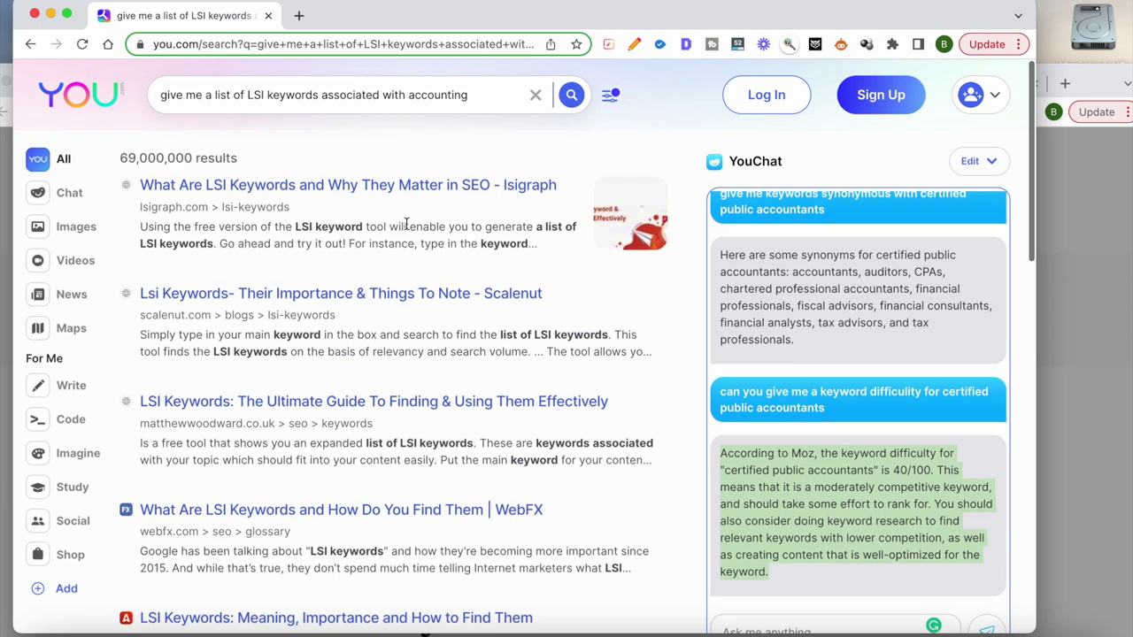
scroll(843, 348, "down", 4)
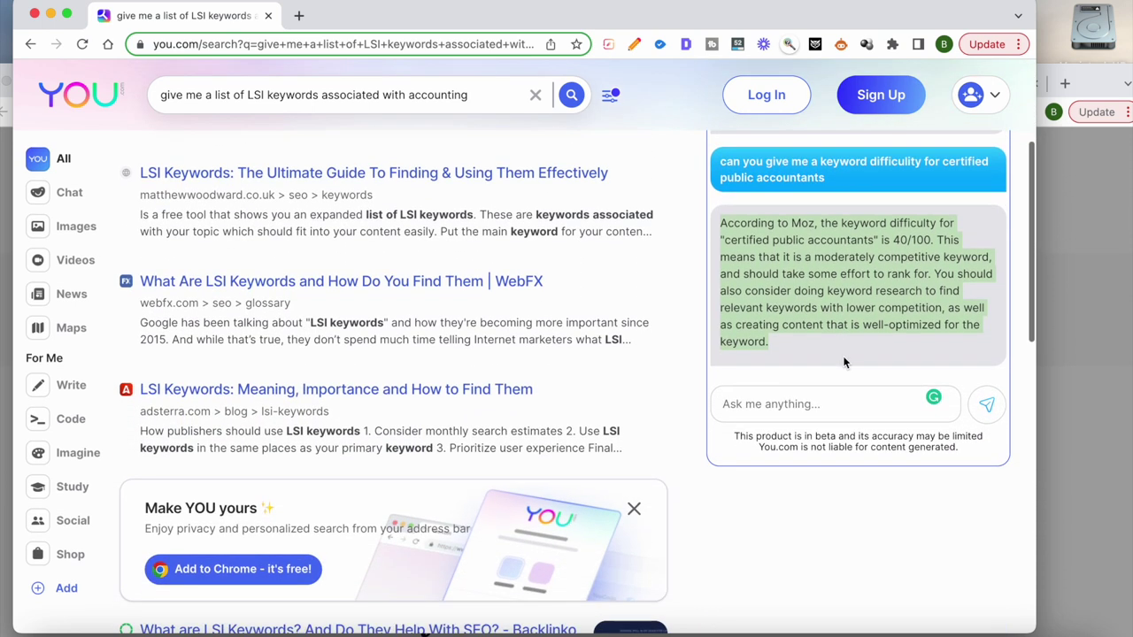
left_click(833, 396)
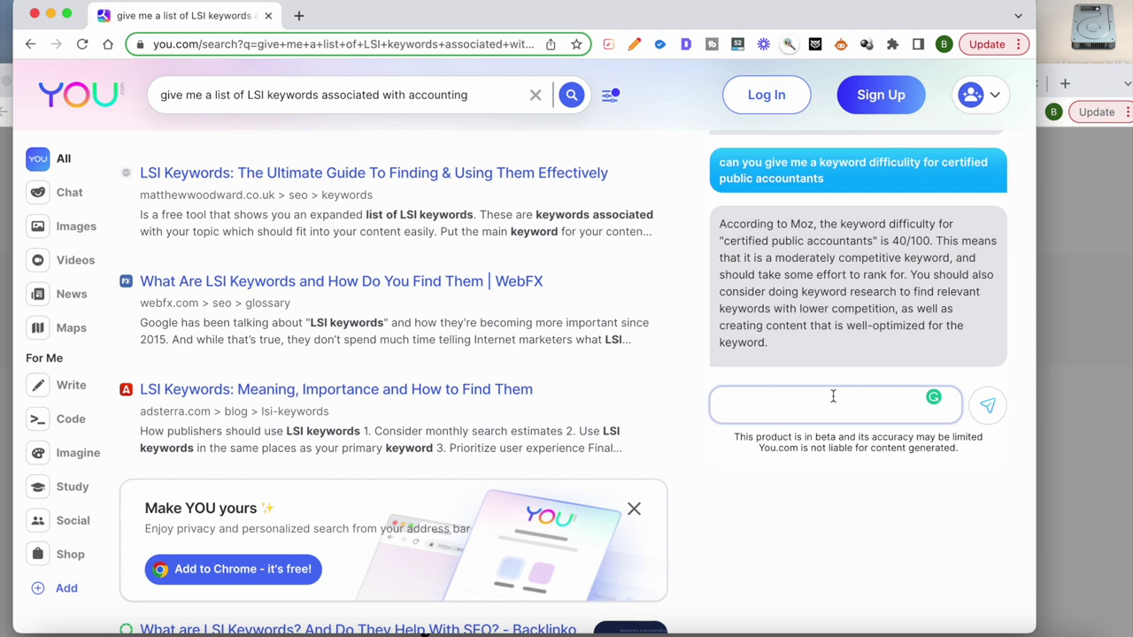
Step: Ask 'can you suggest a headline for a webpage for certified public accountants' and highlight the suggested headline
type("can you suggest a headline for")
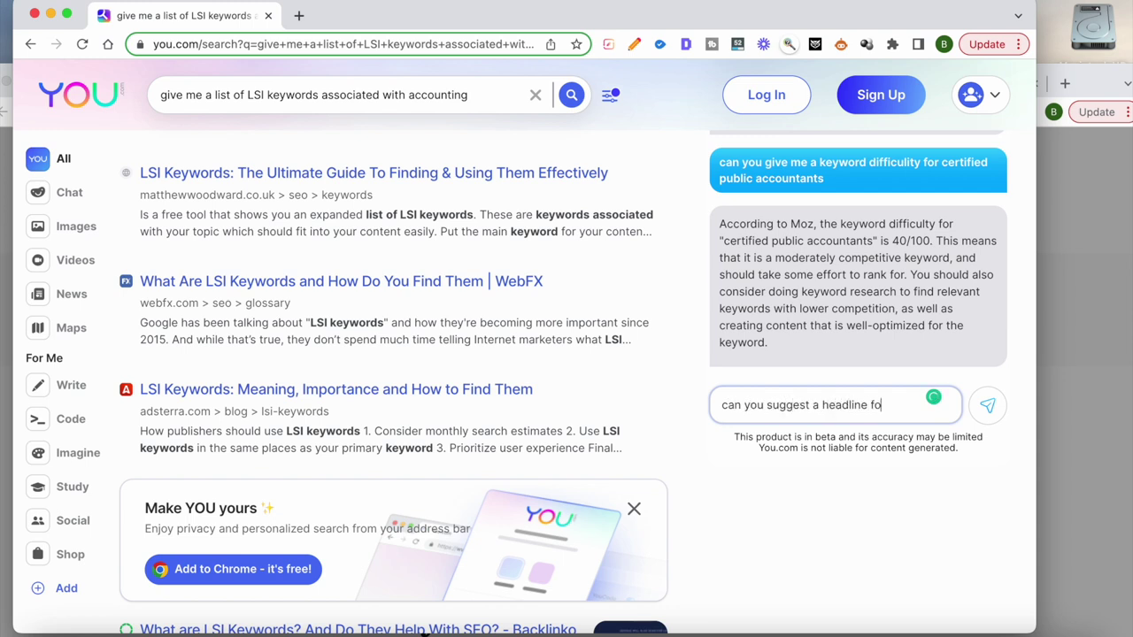
key("super+v")
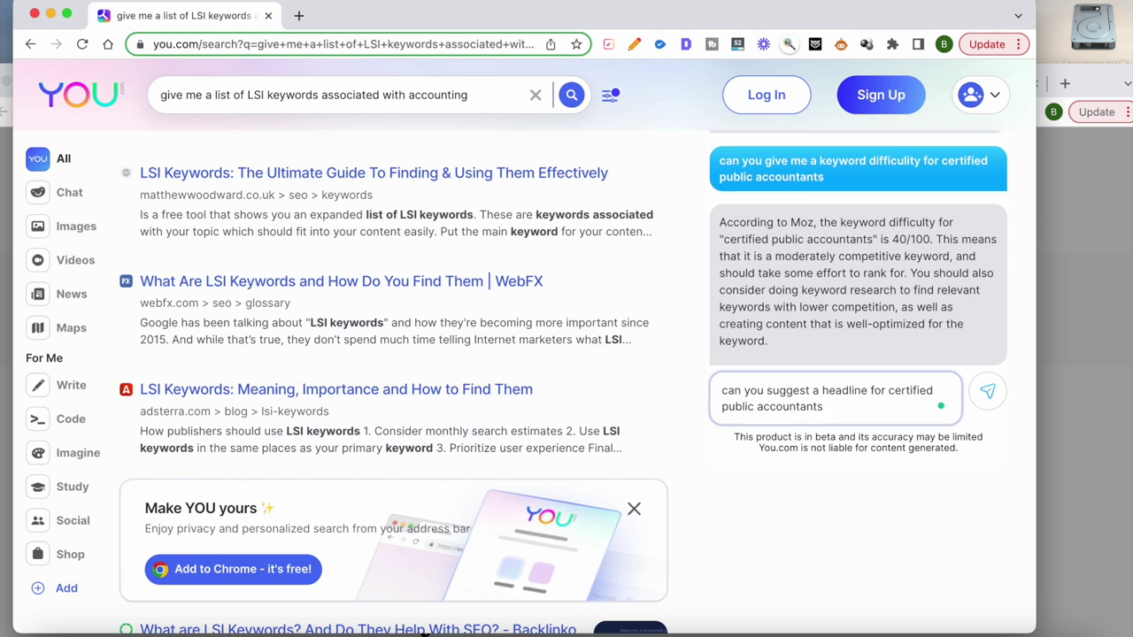
left_click(889, 390)
type("a webpage for")
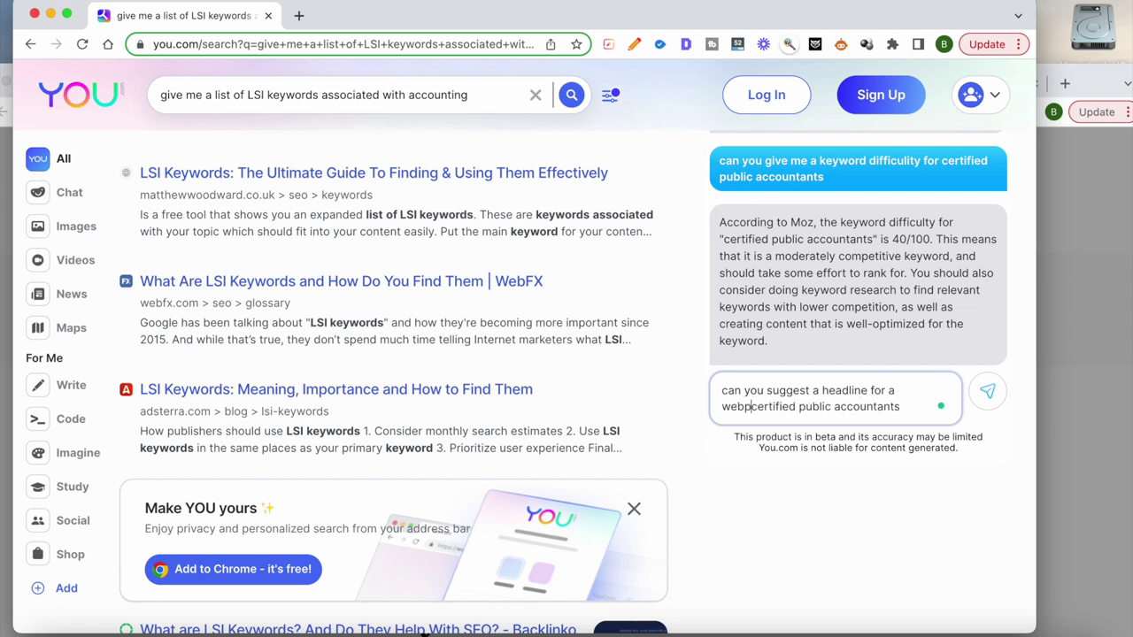
key("Return")
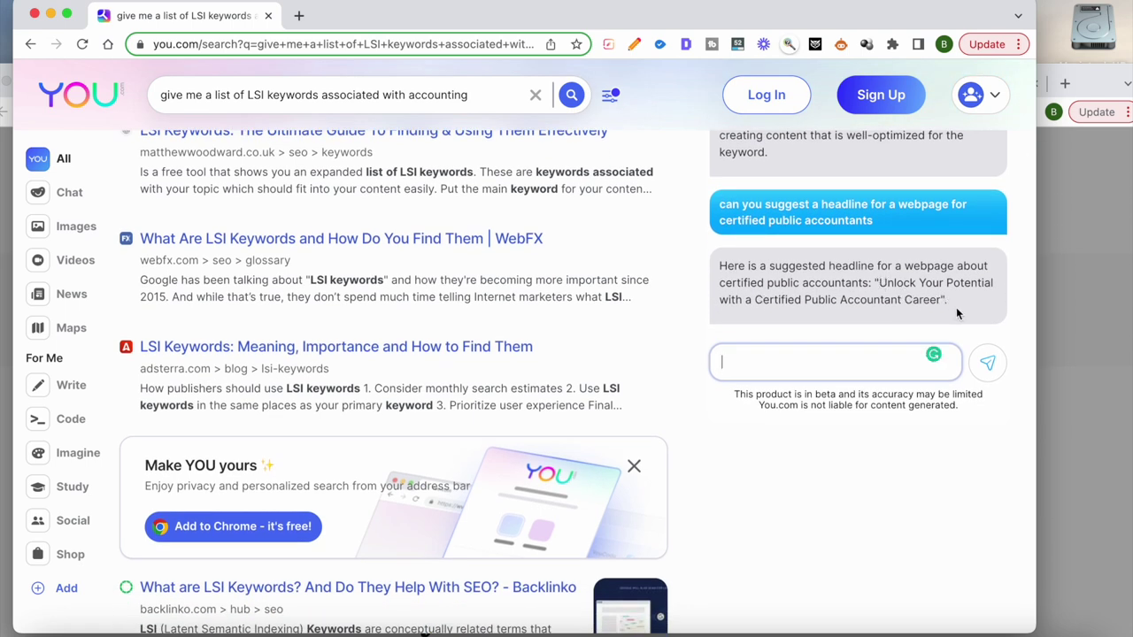
left_click_drag(949, 301, 880, 283)
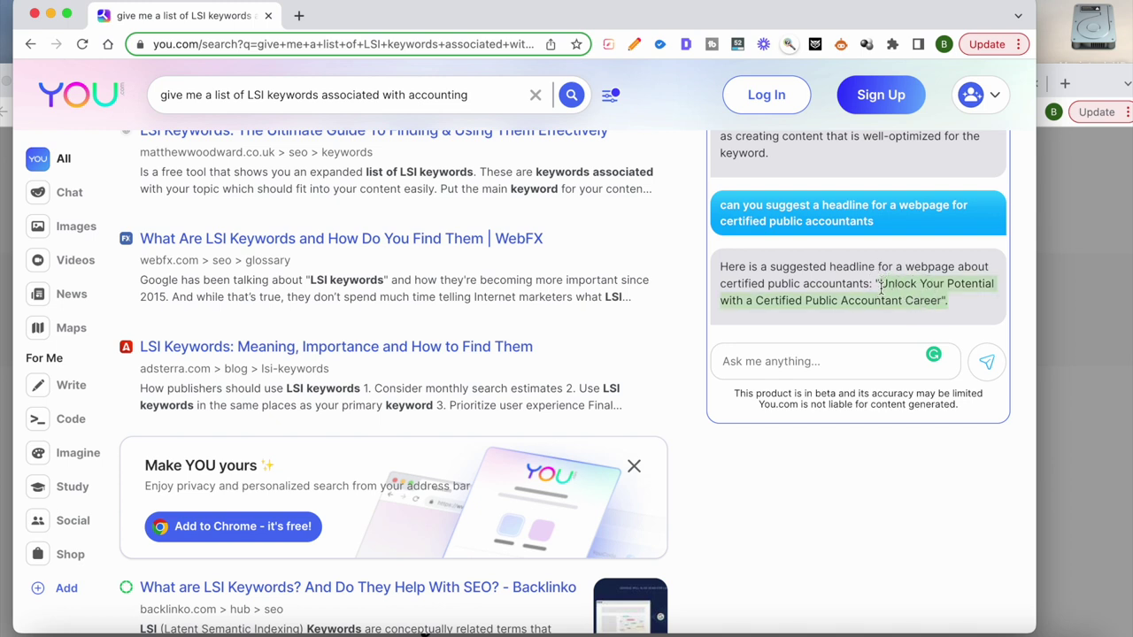